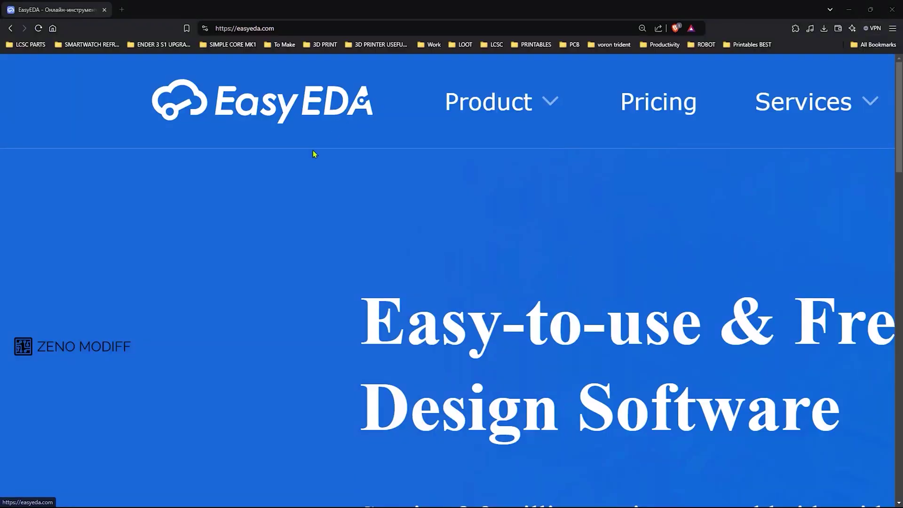
# From the EasyEDA homepage, launch Design online in the Standard editor
pyautogui.scroll(-10, 241, 345)
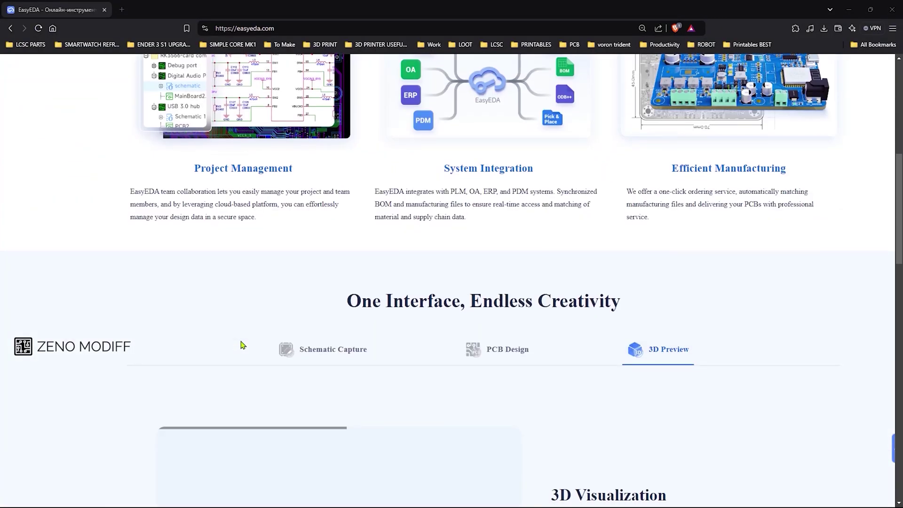
pyautogui.scroll(-6, 241, 345)
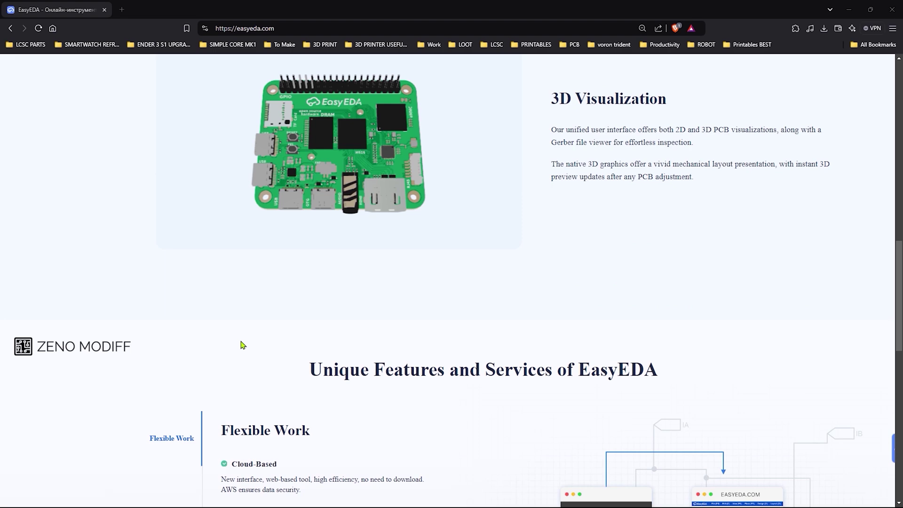
pyautogui.scroll(-7, 241, 344)
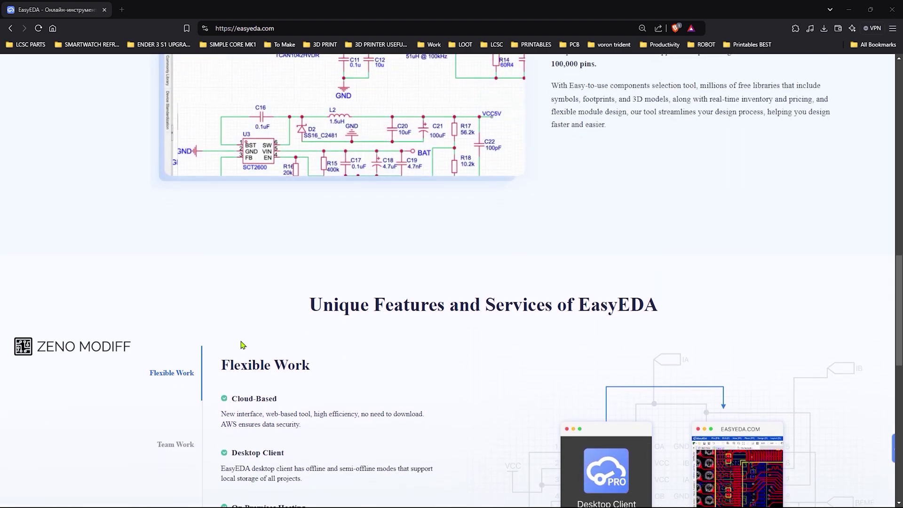
pyautogui.scroll(-7, 242, 345)
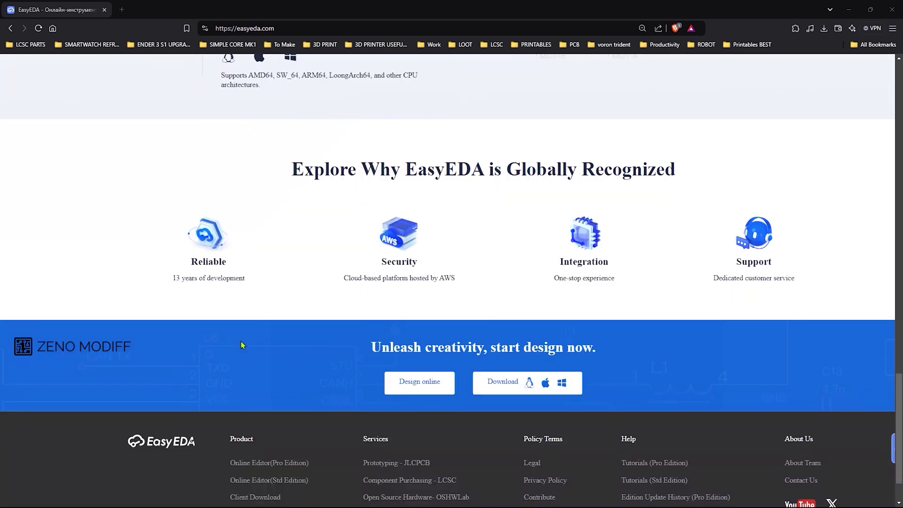
pyautogui.scroll(20, 242, 344)
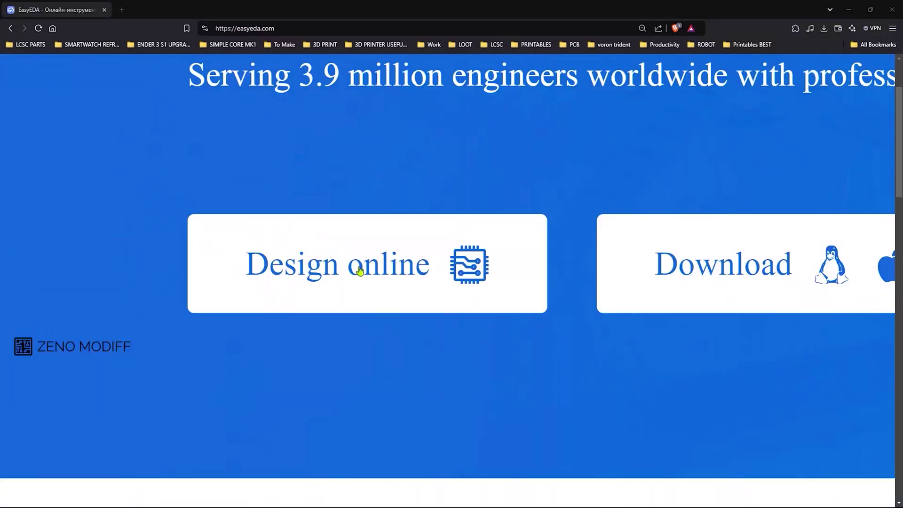
pyautogui.click(365, 273)
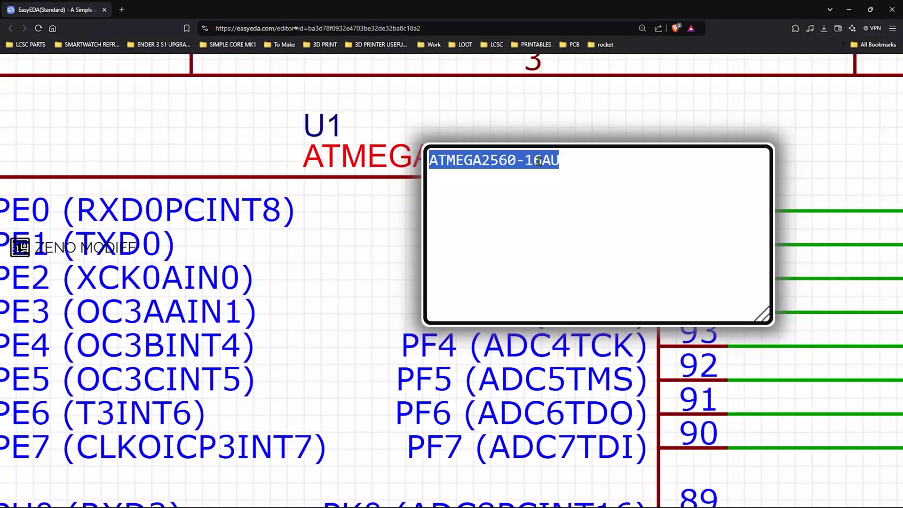
# Highlight the ATmega2560 datasheet title, the Features heading, the first bullet and the RISC architecture line
pyautogui.click(594, 160)
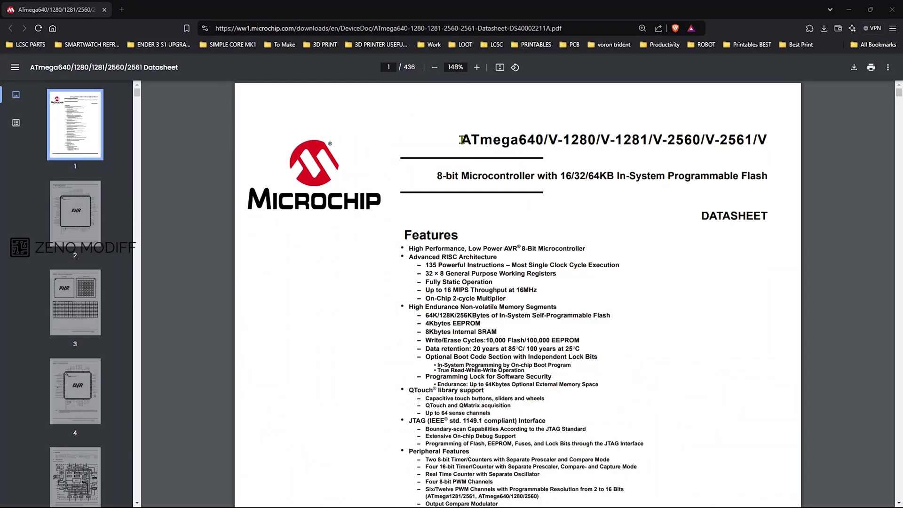
pyautogui.moveTo(459, 140); pyautogui.dragTo(772, 134)
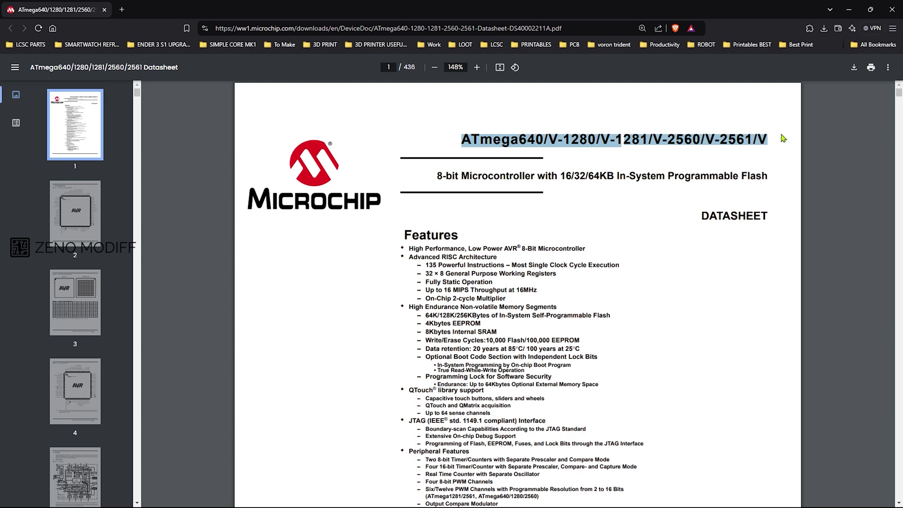
pyautogui.scroll(-1, 641, 165)
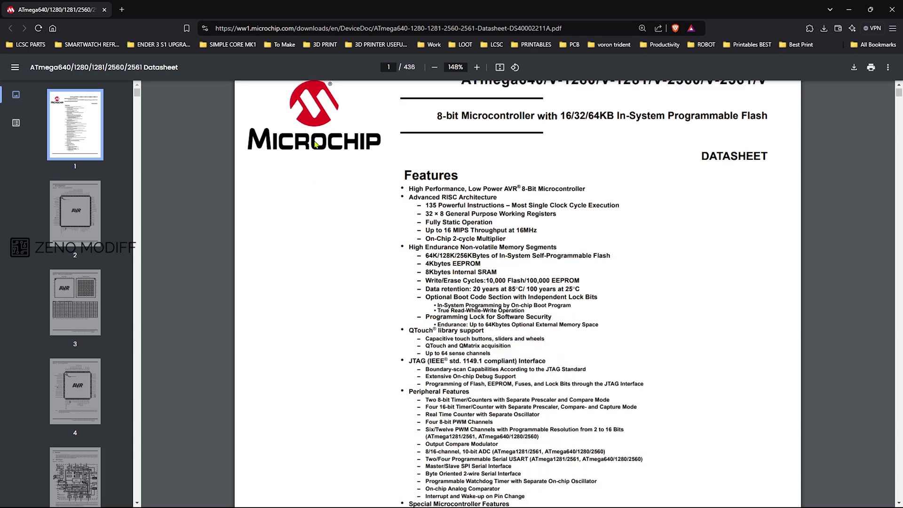
pyautogui.keyDown('ctrl'); pyautogui.scroll(5, 442, 165); pyautogui.keyUp('ctrl')
pyautogui.doubleClick(315, 159)
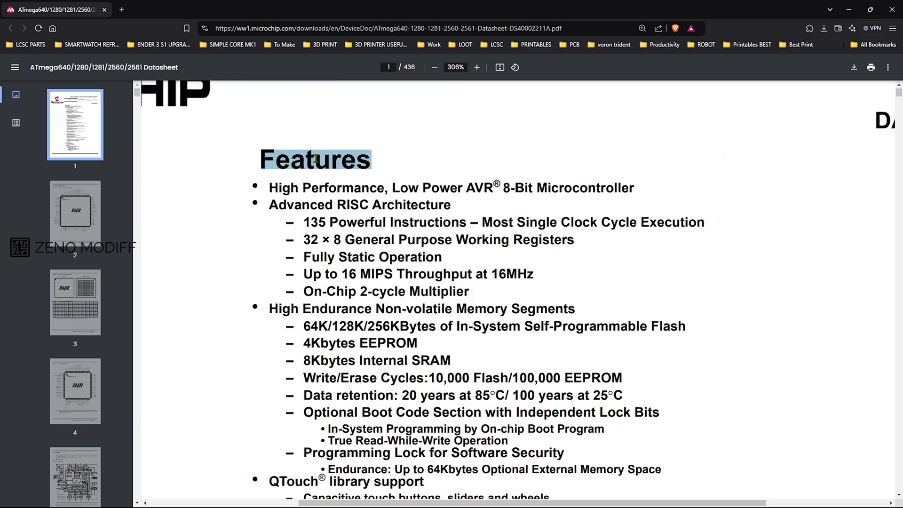
pyautogui.moveTo(273, 188); pyautogui.dragTo(635, 190)
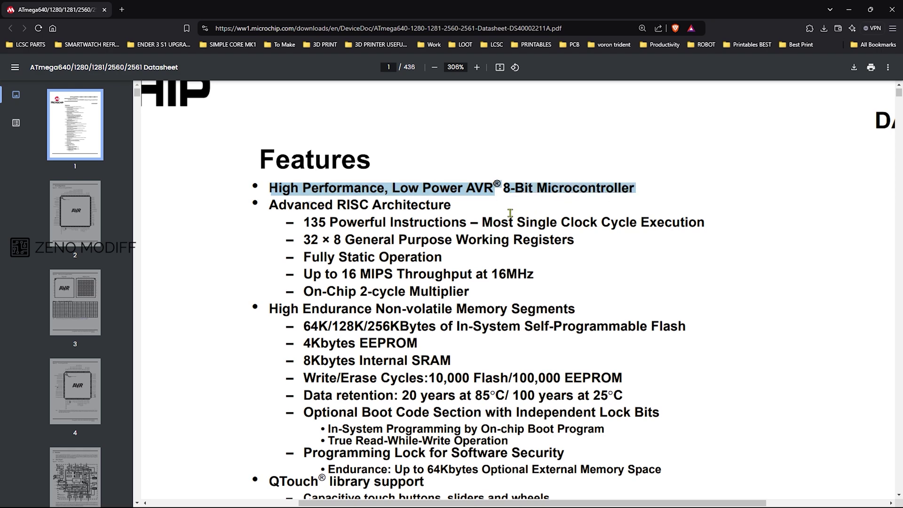
pyautogui.tripleClick(311, 205)
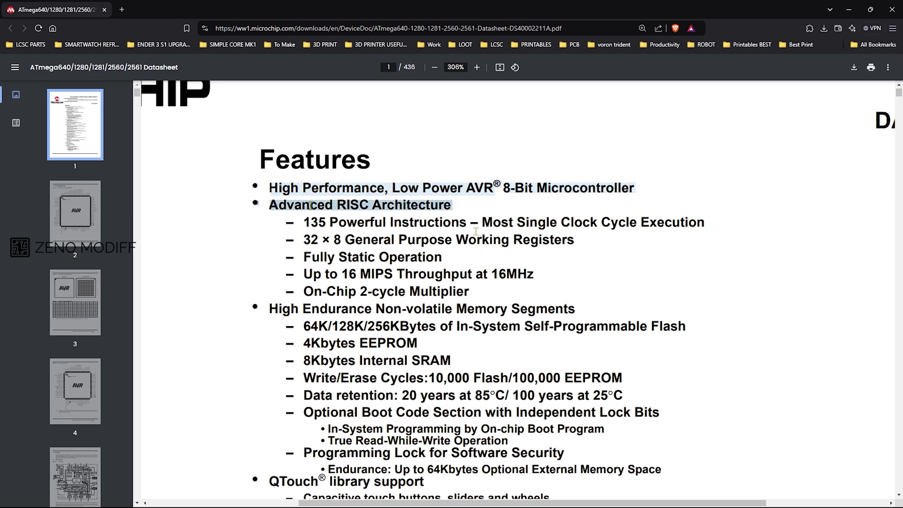
pyautogui.click(390, 240)
# Highlight the 16MHz throughput, 4Kbytes EEPROM and 8Kbytes Internal SRAM figures
pyautogui.scroll(-1, 391, 241)
pyautogui.doubleClick(515, 211)
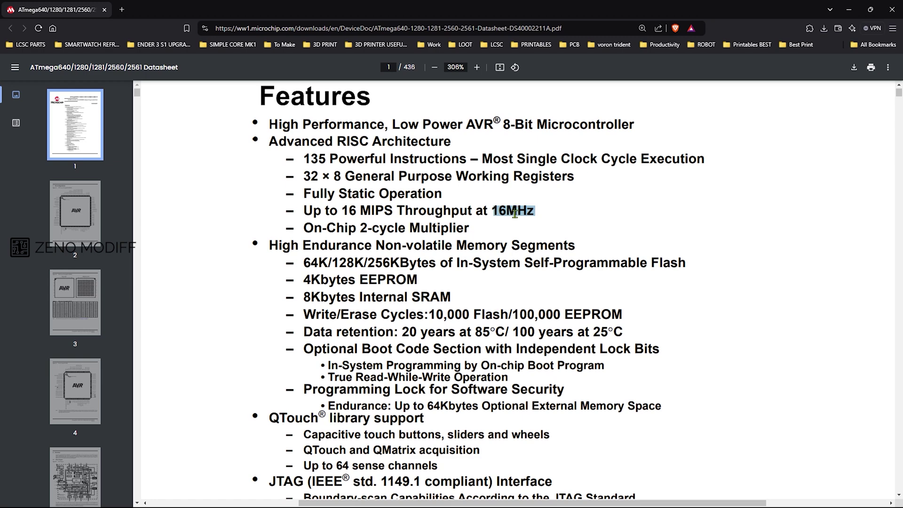
pyautogui.click(504, 306)
pyautogui.scroll(-1, 504, 306)
pyautogui.tripleClick(408, 217)
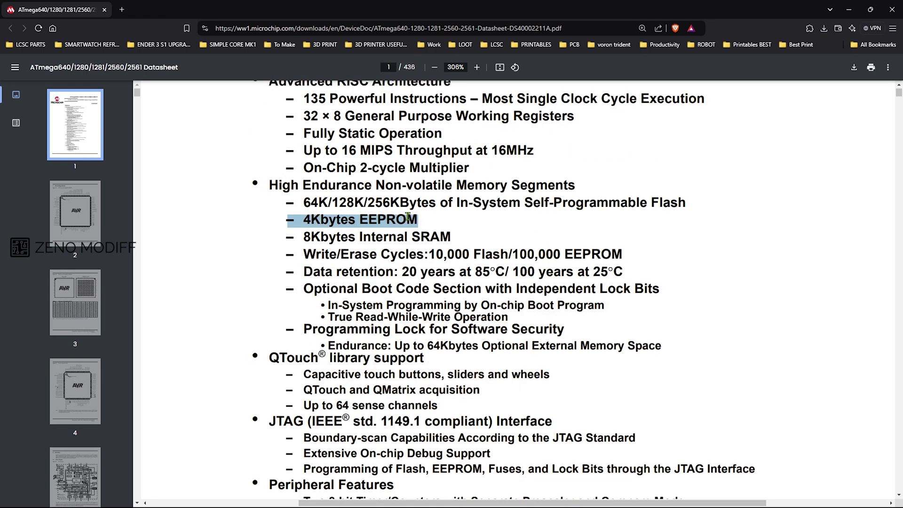
pyautogui.tripleClick(387, 237)
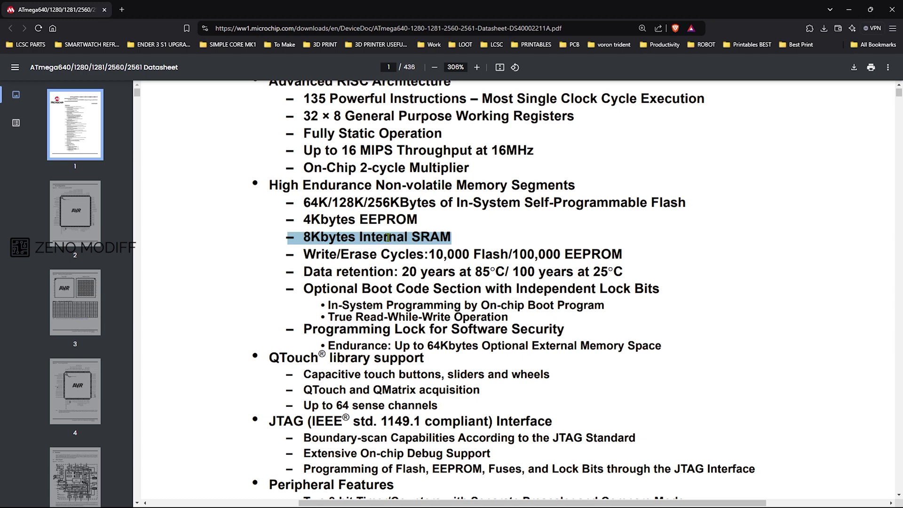
# Highlight the Peripheral Features lines and the 1. Pin Configurations heading with its TQFP caption
pyautogui.scroll(-5, 388, 239)
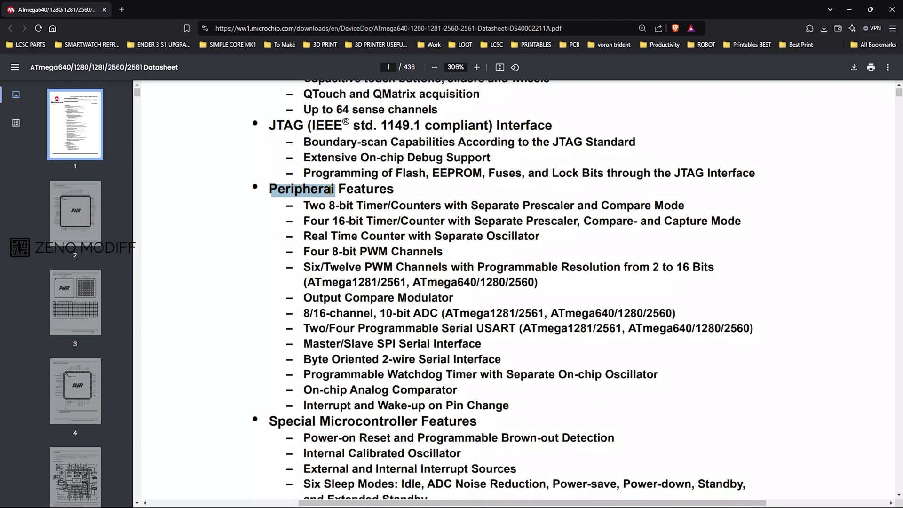
pyautogui.tripleClick(330, 190)
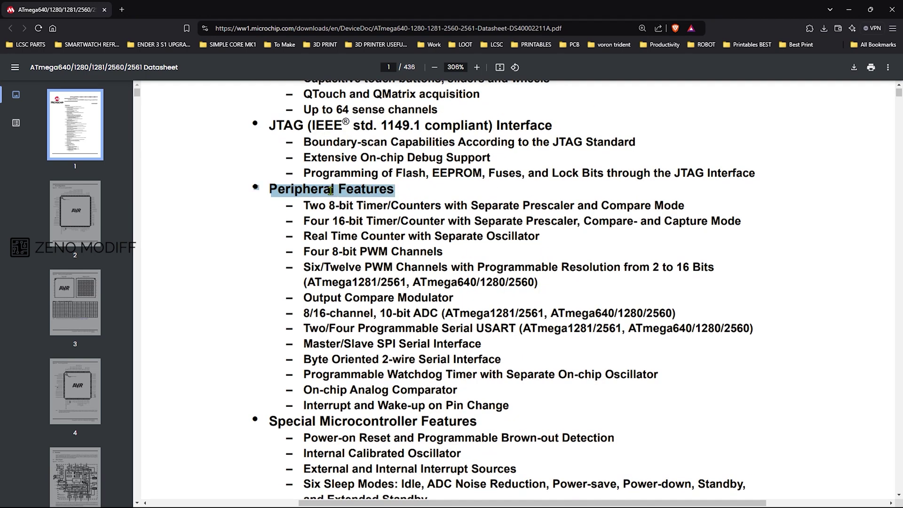
pyautogui.tripleClick(339, 205)
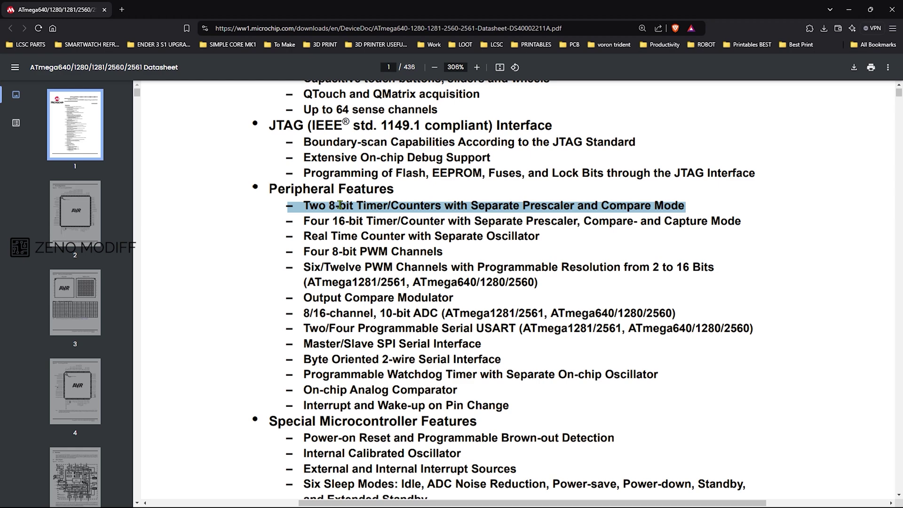
pyautogui.scroll(-1, 602, 215)
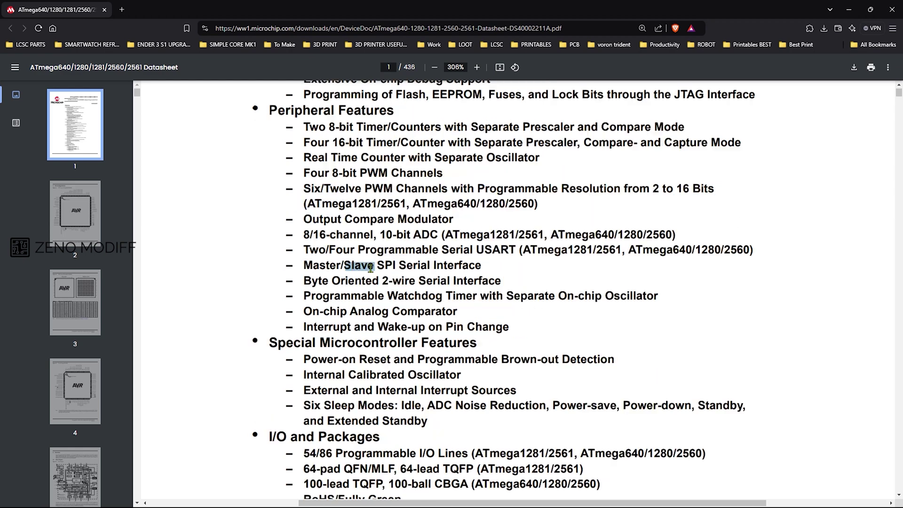
pyautogui.tripleClick(374, 265)
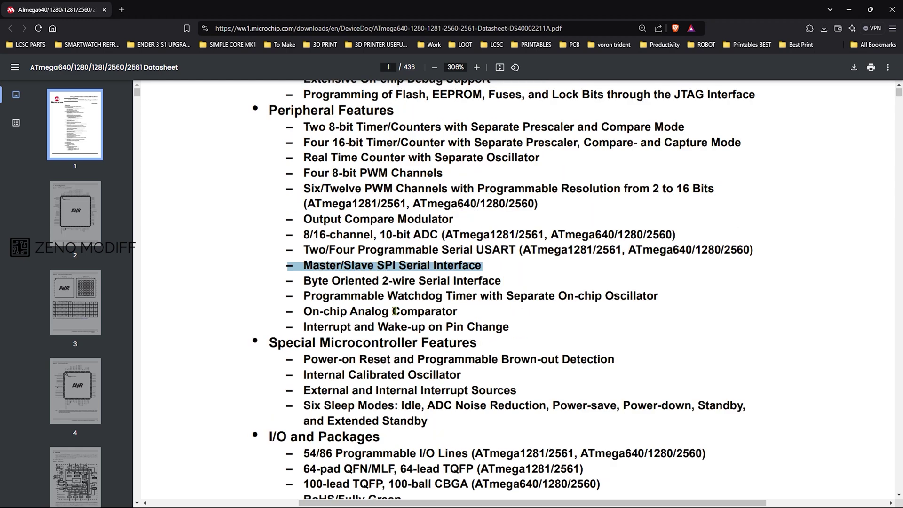
pyautogui.tripleClick(372, 311)
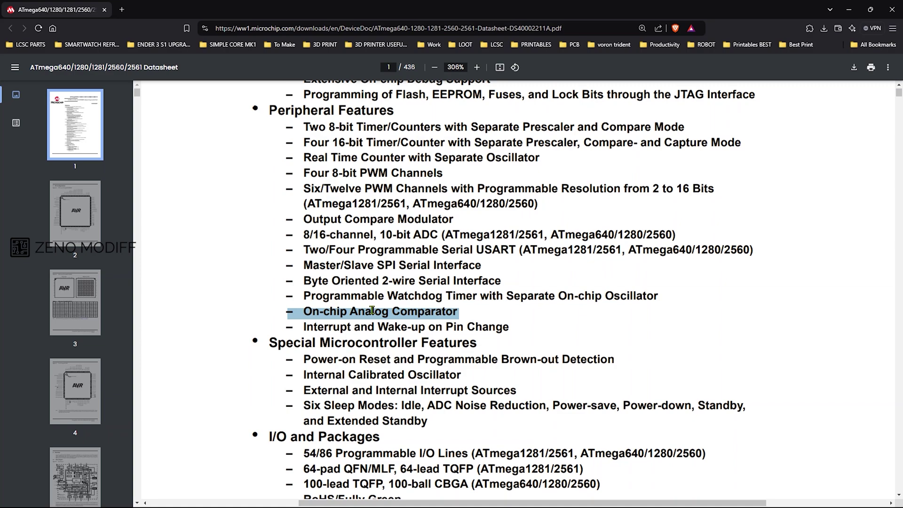
pyautogui.tripleClick(421, 327)
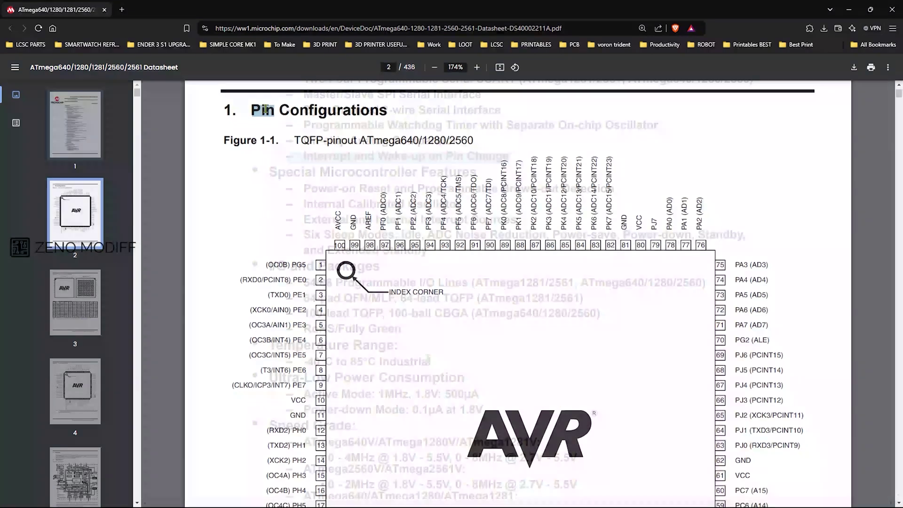
pyautogui.tripleClick(267, 110)
pyautogui.tripleClick(313, 141)
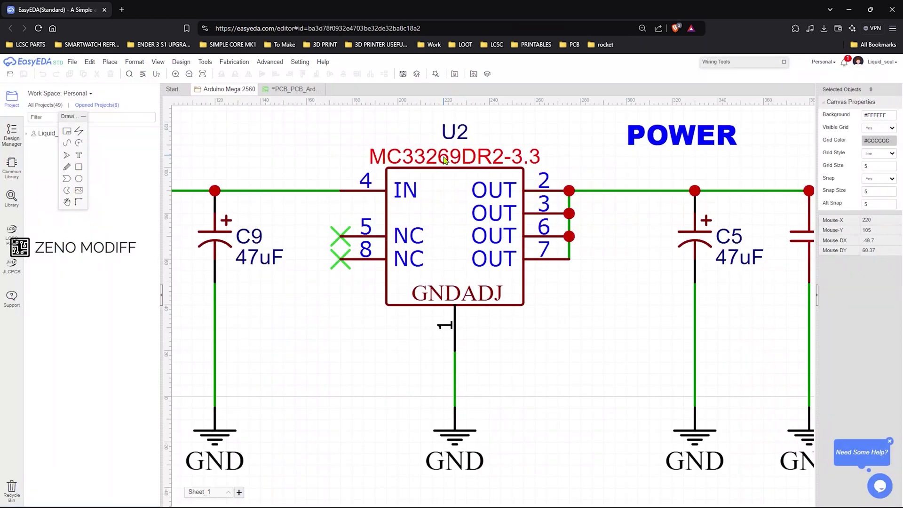
# Open the MC33269 datasheet and highlight its Adjustable Output, Low Dropout heading and 800 mA rating
pyautogui.moveTo(327, 183); pyautogui.dragTo(540, 203)
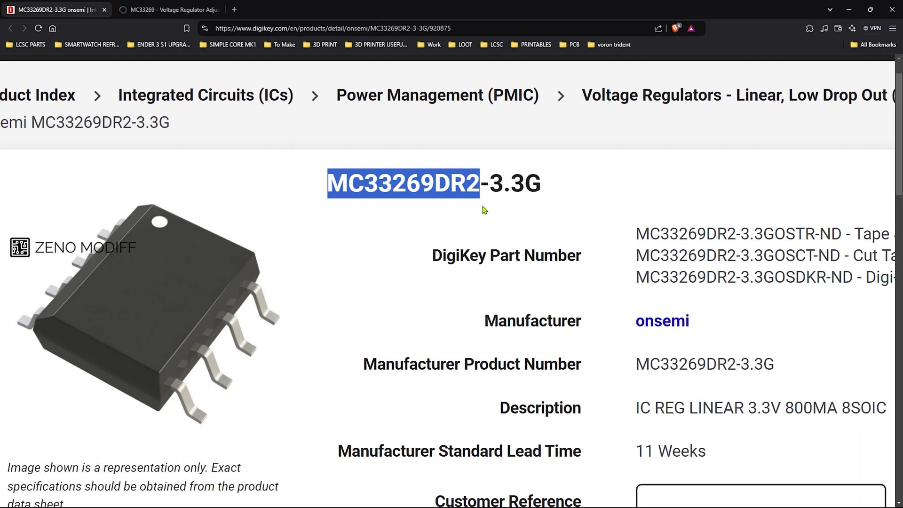
pyautogui.click(174, 11)
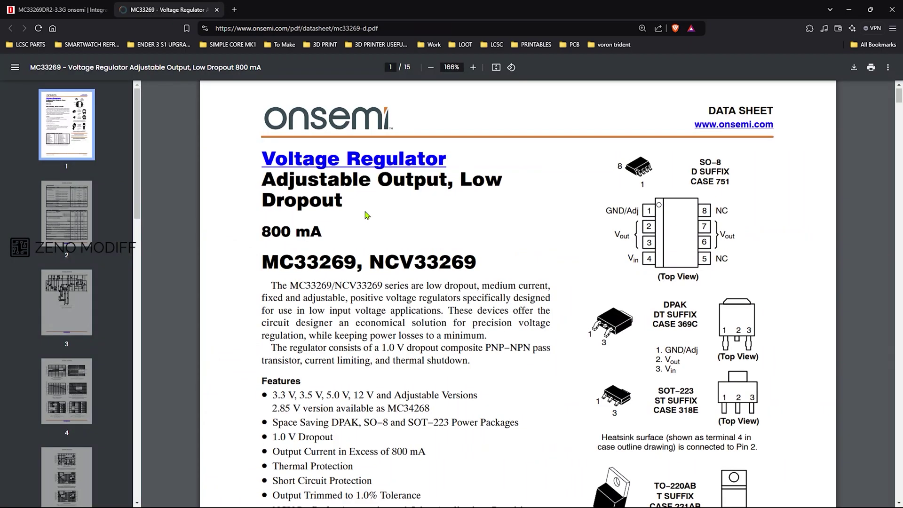
pyautogui.scroll(-2, 349, 268)
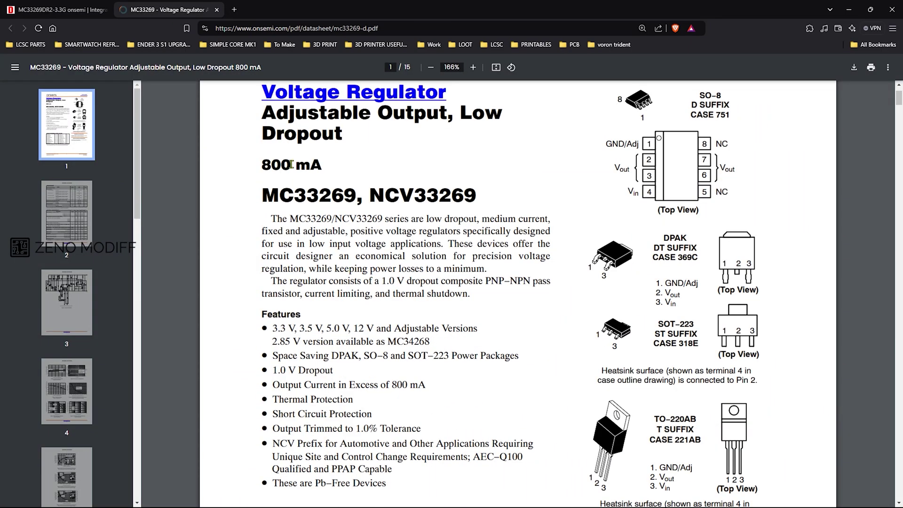
pyautogui.moveTo(266, 111); pyautogui.dragTo(451, 153)
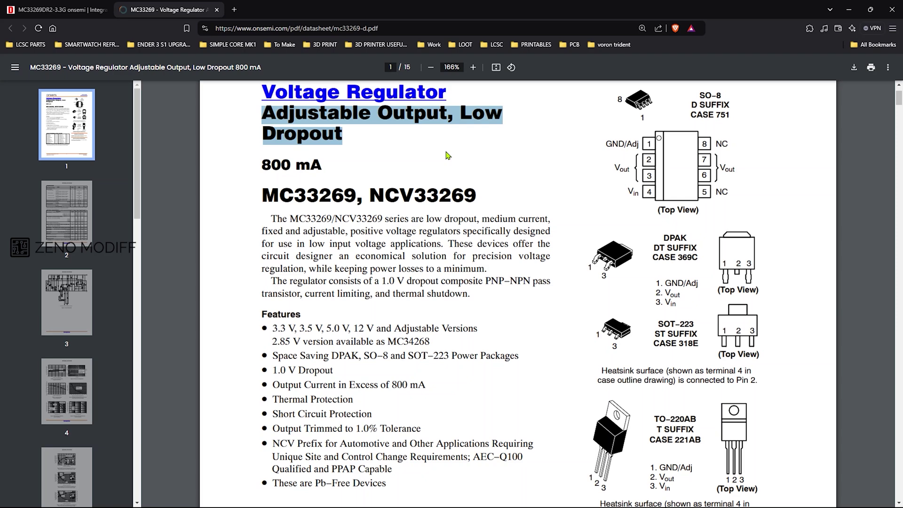
pyautogui.moveTo(326, 164); pyautogui.dragTo(264, 168)
# Highlight the Thermal Protection and Short Circuit Protection features
pyautogui.scroll(-4, 301, 212)
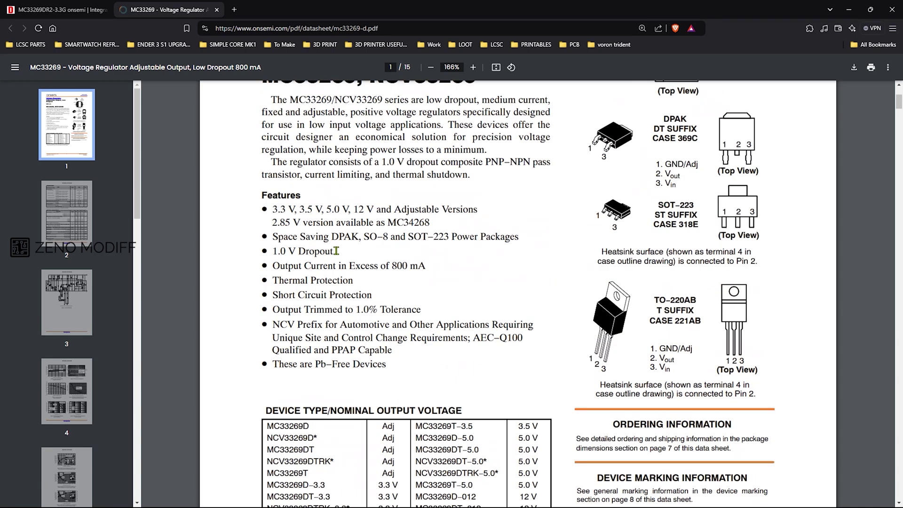
pyautogui.moveTo(334, 252); pyautogui.dragTo(275, 253)
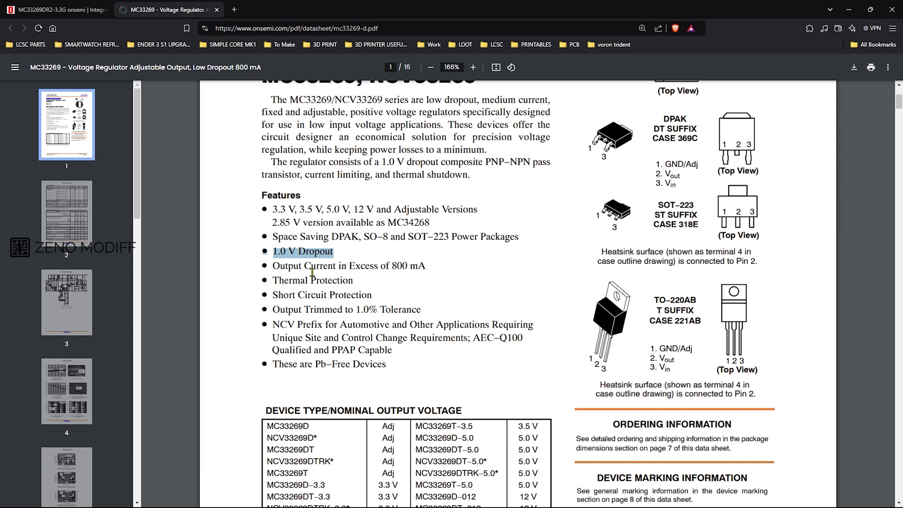
pyautogui.moveTo(353, 280); pyautogui.dragTo(274, 282)
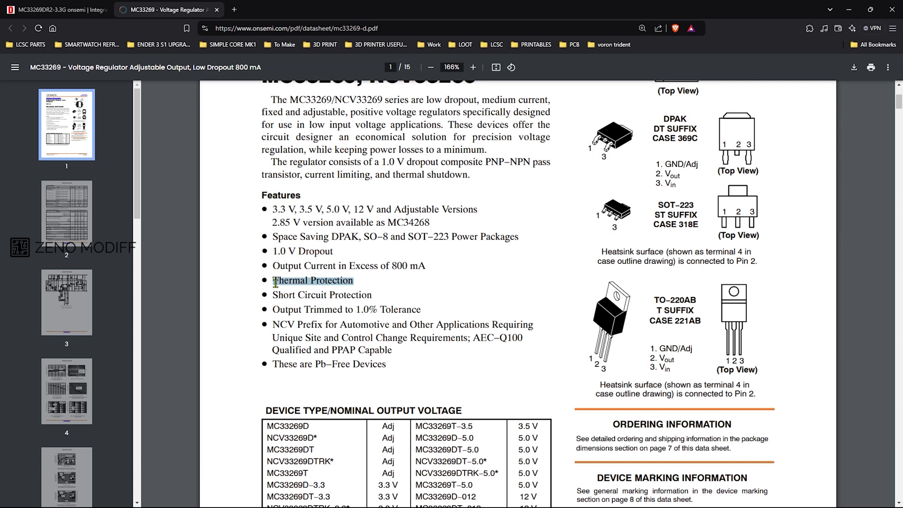
pyautogui.moveTo(375, 294); pyautogui.dragTo(271, 295)
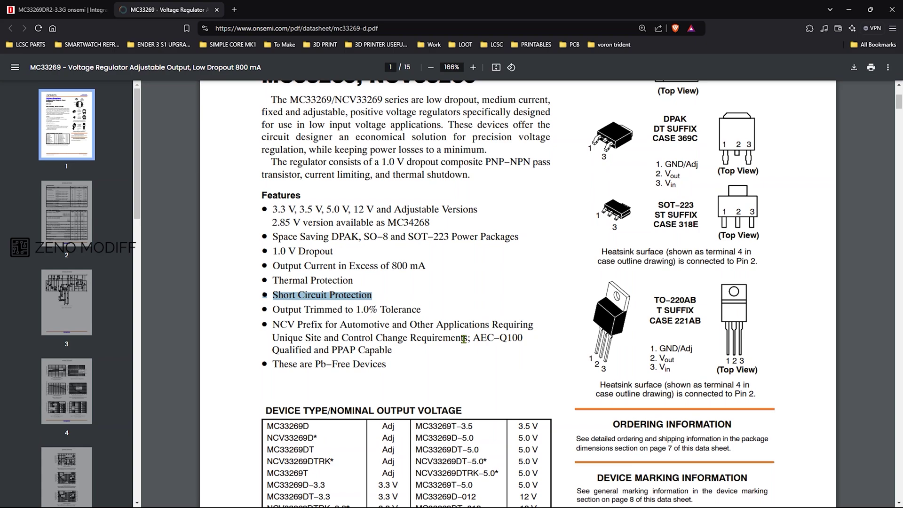
pyautogui.click(460, 366)
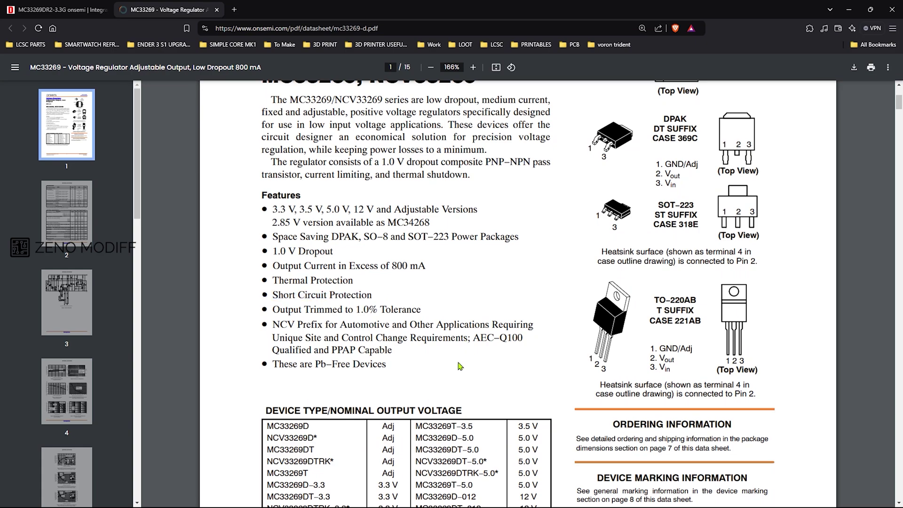
# Scroll through pages 2–5 covering electrical characteristics and performance graphs
pyautogui.scroll(-15, 460, 366)
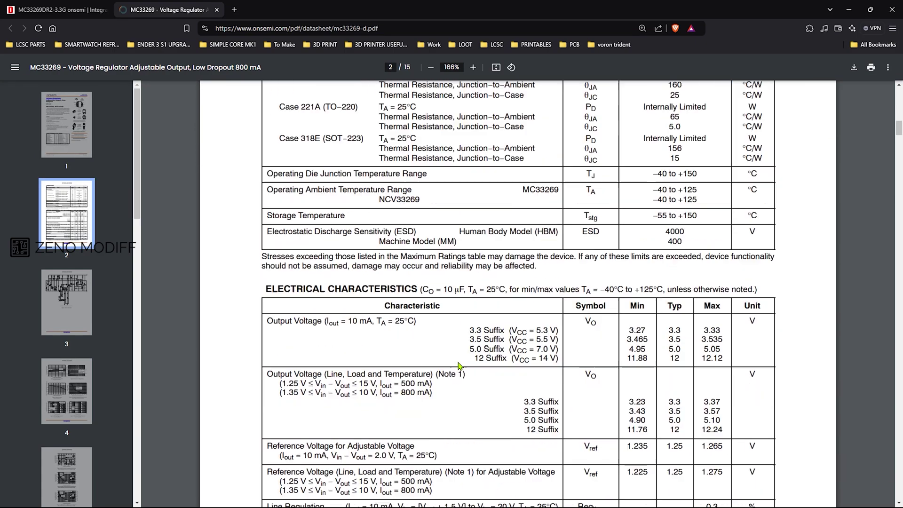
pyautogui.scroll(-14, 460, 366)
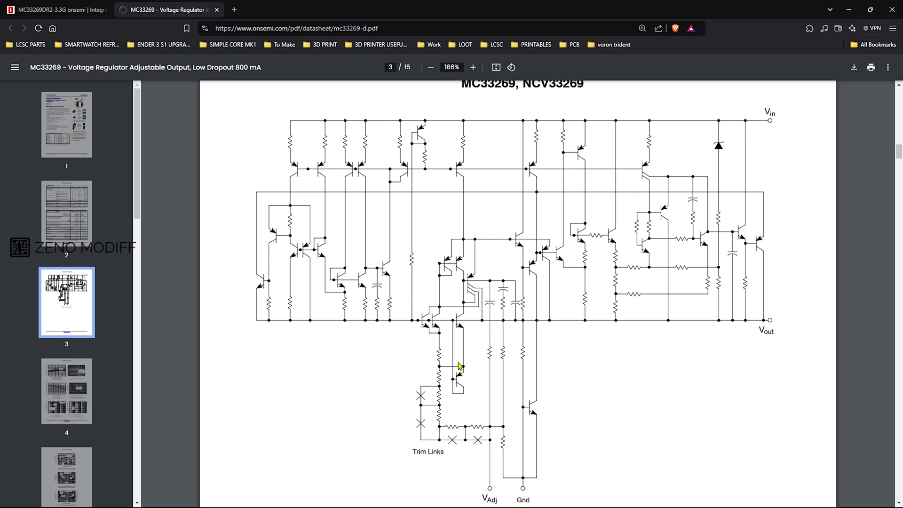
pyautogui.scroll(-10, 460, 366)
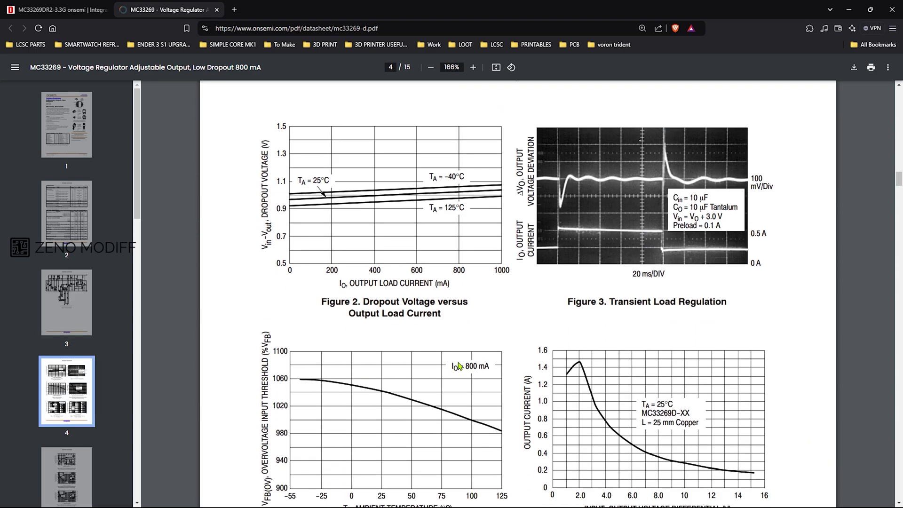
pyautogui.scroll(-12, 458, 365)
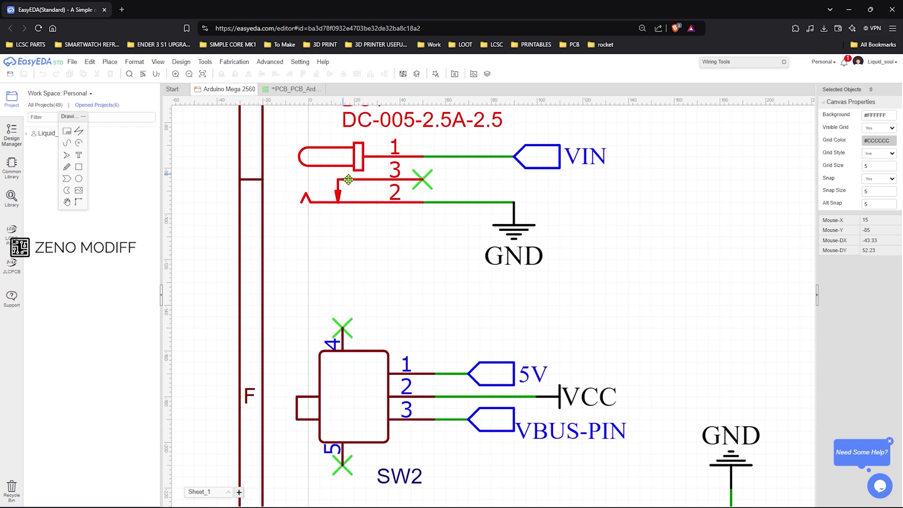
pyautogui.click(348, 179)
pyautogui.click(432, 294)
pyautogui.click(367, 402)
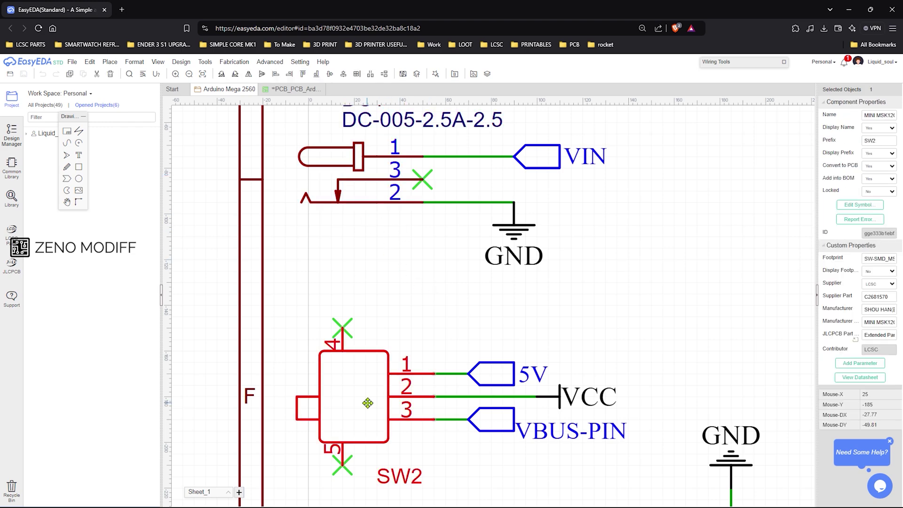
pyautogui.scroll(-2, 481, 325)
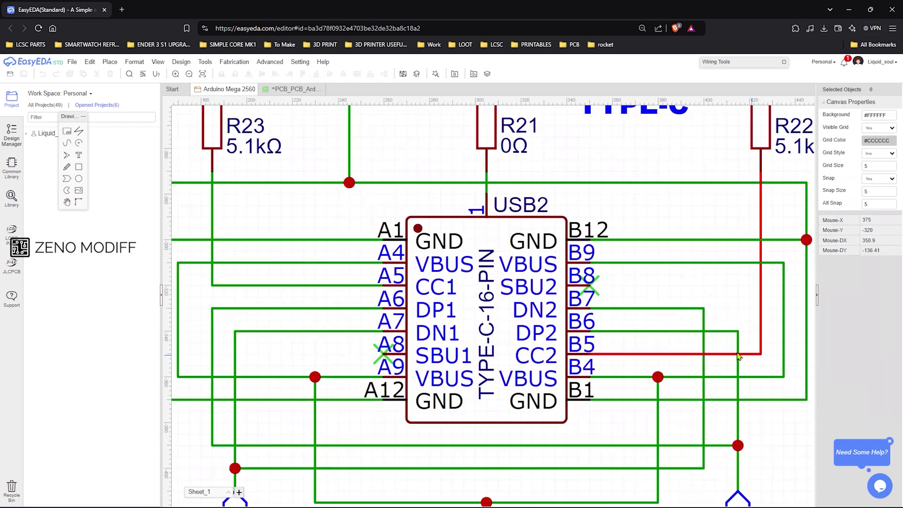
pyautogui.click(507, 330)
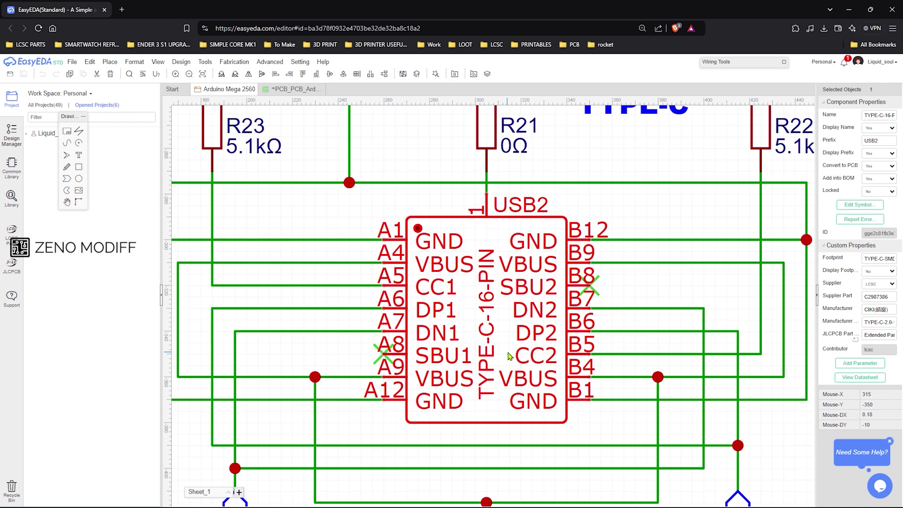
pyautogui.scroll(-2, 513, 332)
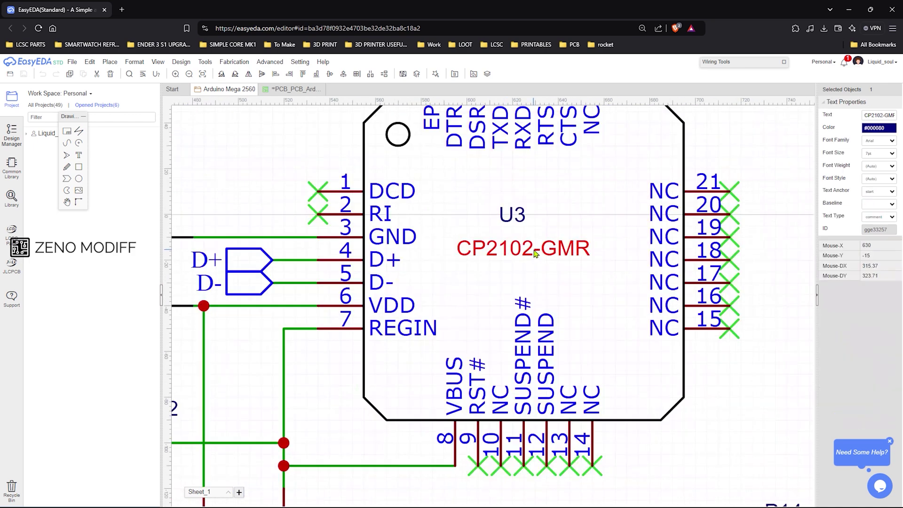
pyautogui.doubleClick(534, 249)
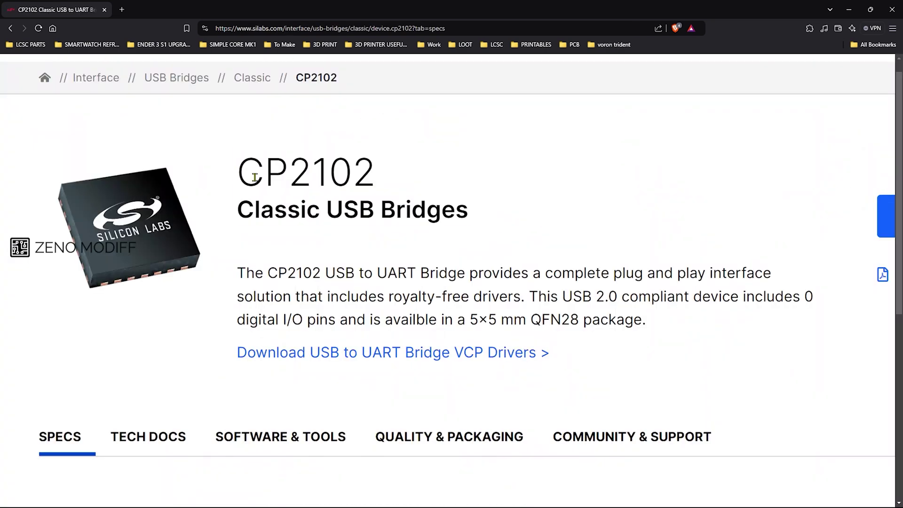
pyautogui.moveTo(254, 177); pyautogui.dragTo(501, 226)
pyautogui.scroll(-2, 470, 277)
pyautogui.moveTo(237, 214); pyautogui.dragTo(664, 272)
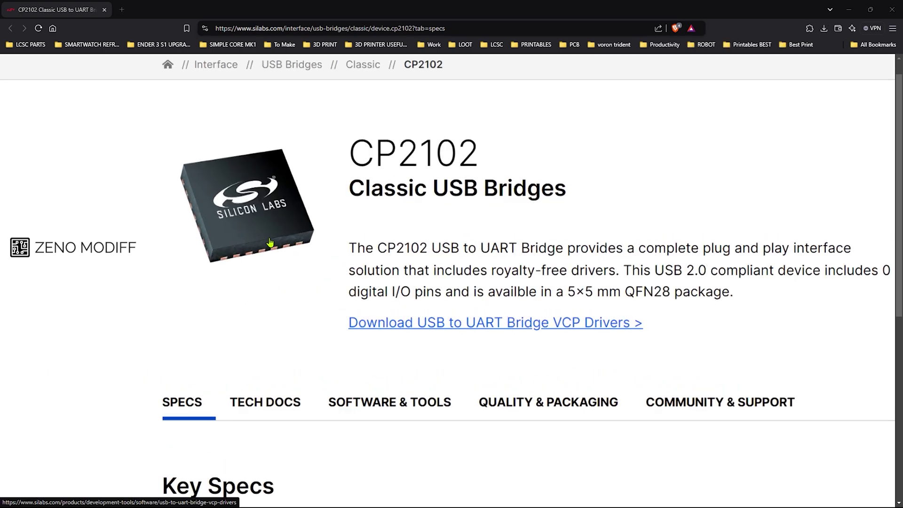
pyautogui.scroll(1, 269, 242)
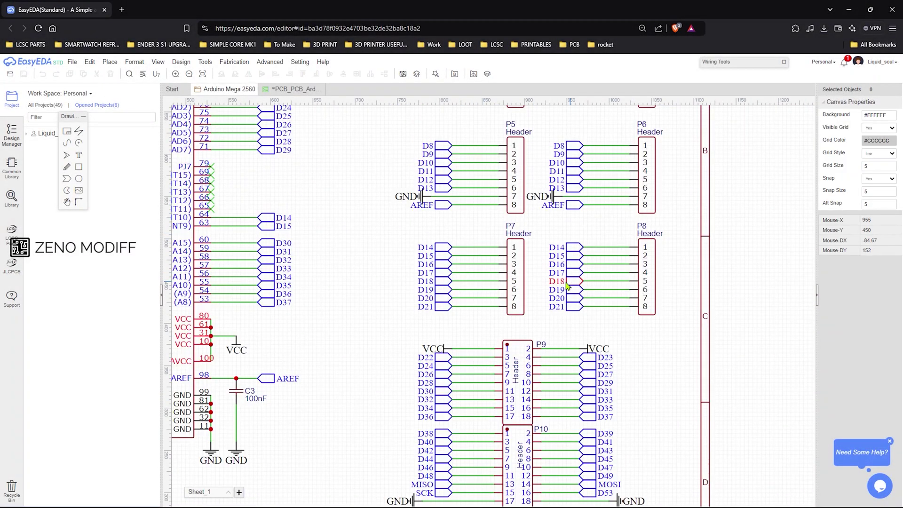
# Fit the schematic, switch to the PCB layout, and inspect the ATMEGA2560 and DC1 footprints
pyautogui.press('k')
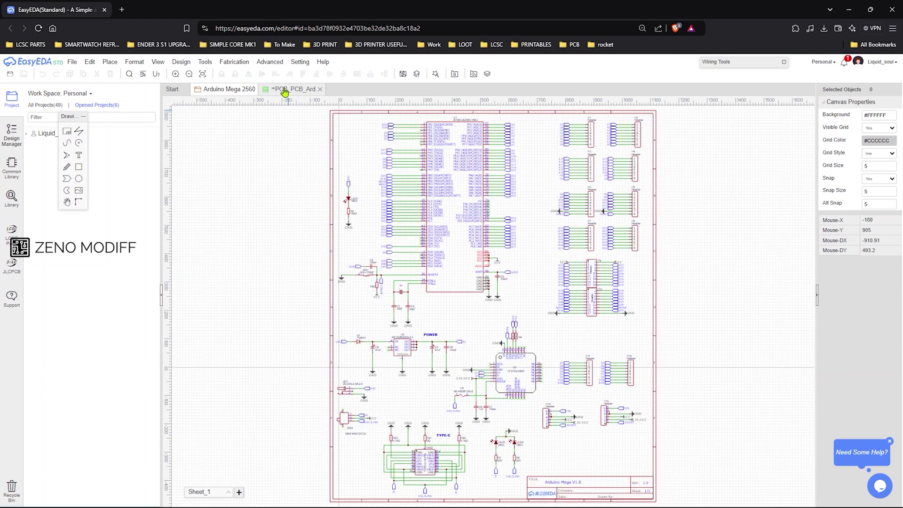
pyautogui.click(284, 90)
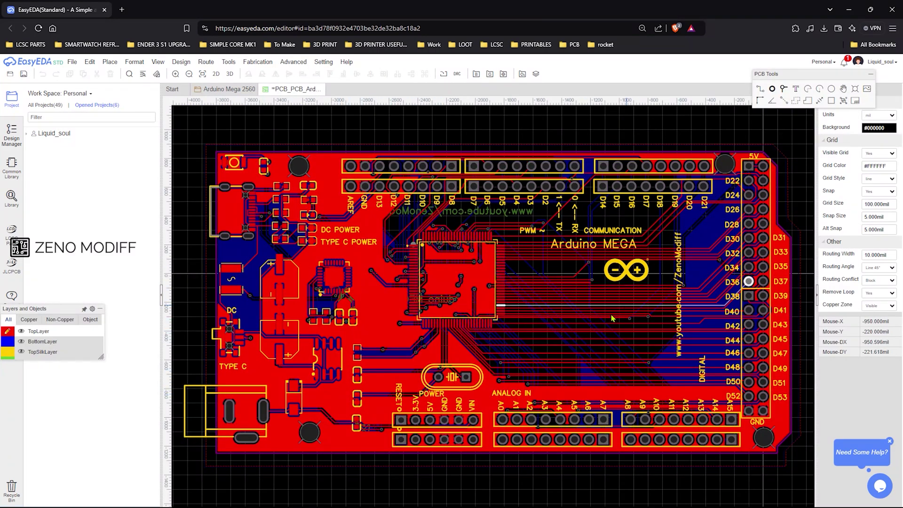
pyautogui.click(481, 282)
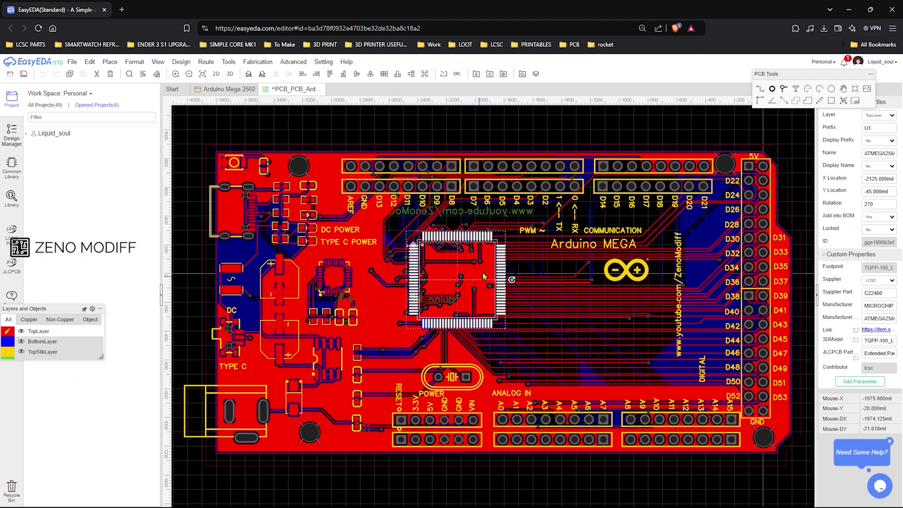
pyautogui.click(199, 417)
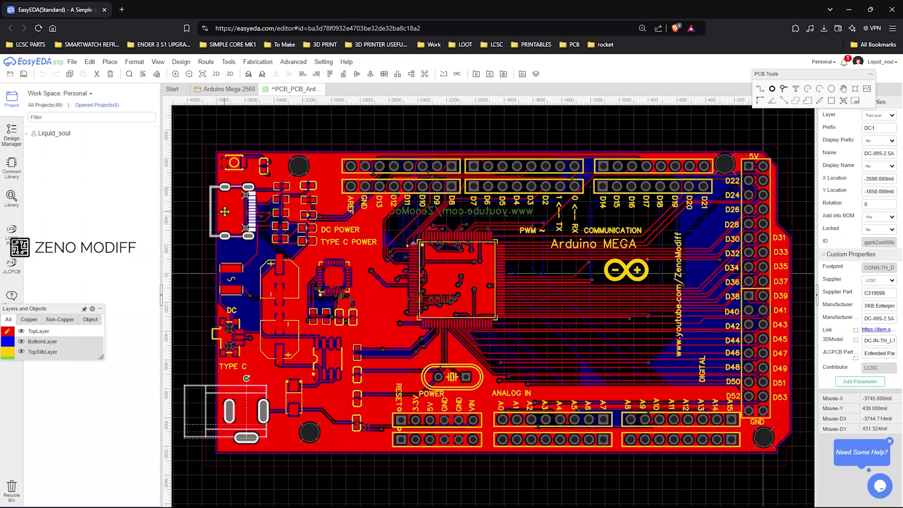
pyautogui.click(363, 129)
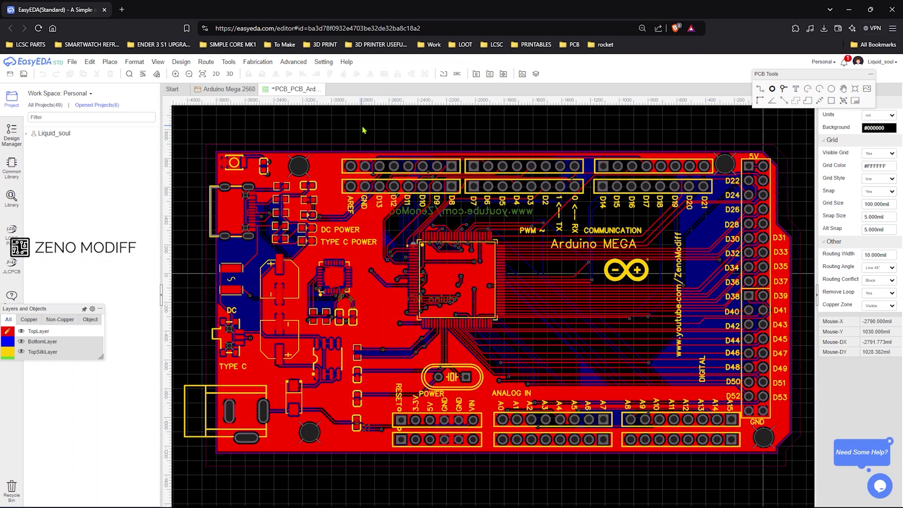
# Preview the Arduino MEGA board in Photo View and 3D View
pyautogui.click(216, 74)
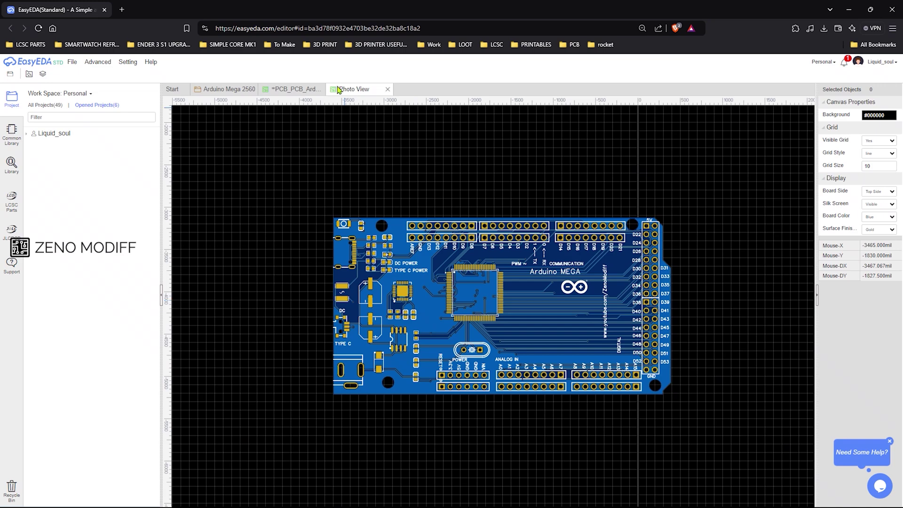
pyautogui.click(388, 90)
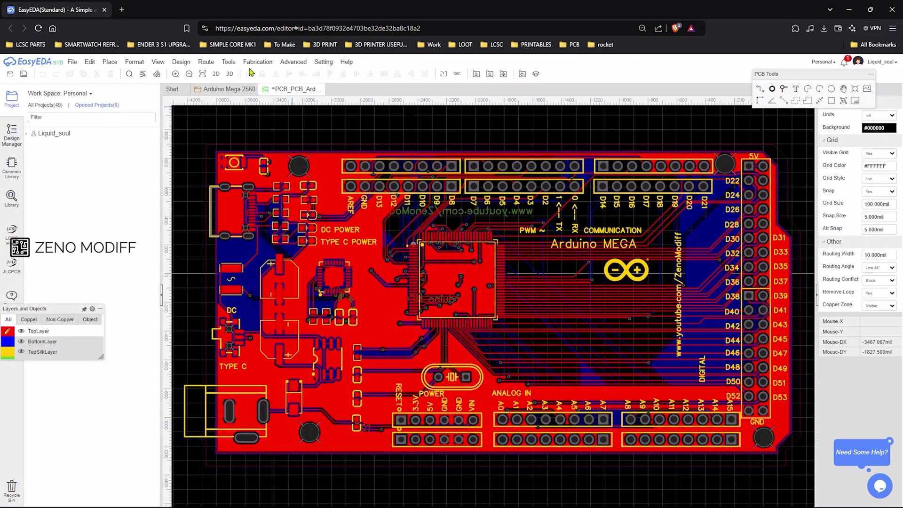
pyautogui.click(229, 75)
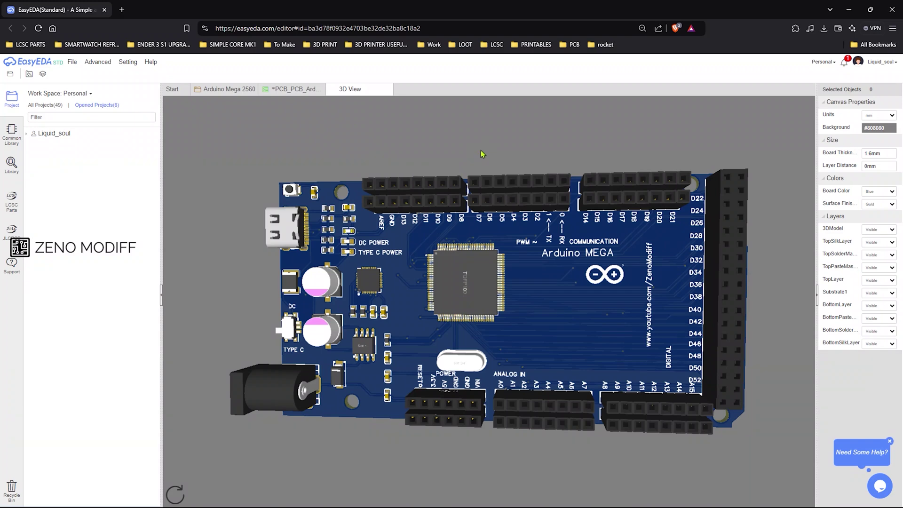
# Back on the PCB layout, start Fabrication > PCB Fabrication File (Gerber)
pyautogui.click(261, 90)
pyautogui.click(257, 62)
pyautogui.click(288, 83)
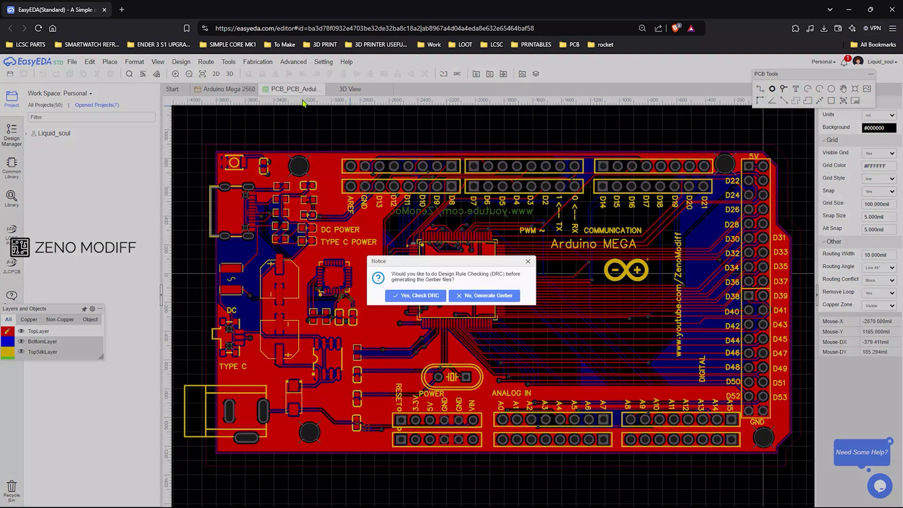
# Run the DRC, generate the Gerber files, and export the BOM
pyautogui.click(429, 296)
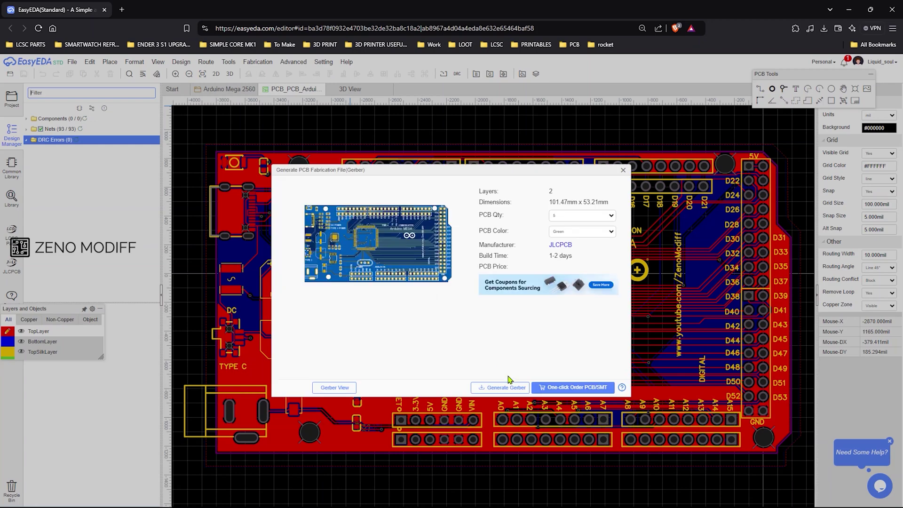
pyautogui.click(508, 388)
pyautogui.click(258, 62)
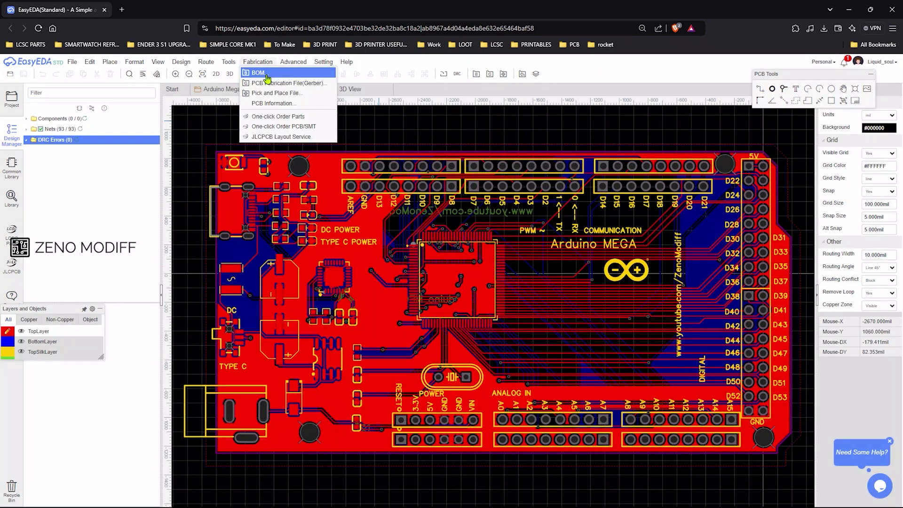
pyautogui.click(282, 84)
pyautogui.click(502, 377)
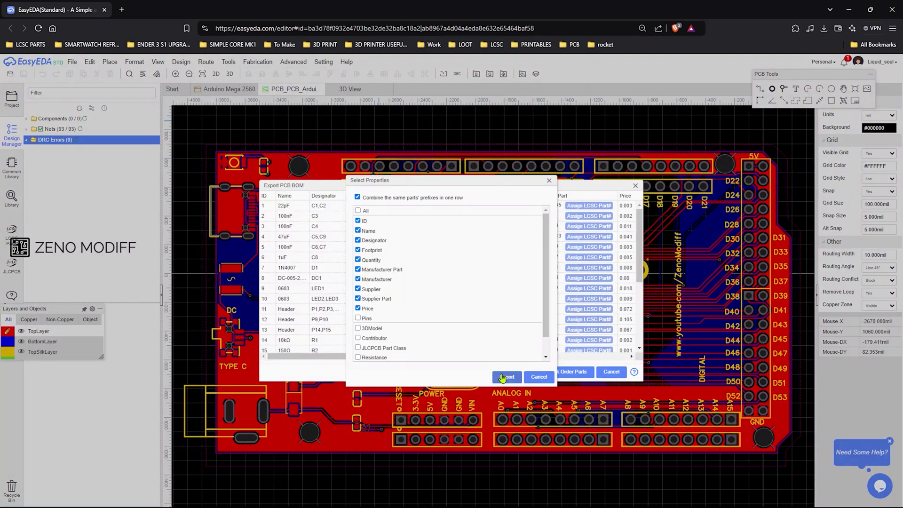
pyautogui.click(503, 377)
# Export the pick-and-place file and open JLCPCB's Instant Quote
pyautogui.click(258, 61)
pyautogui.click(279, 100)
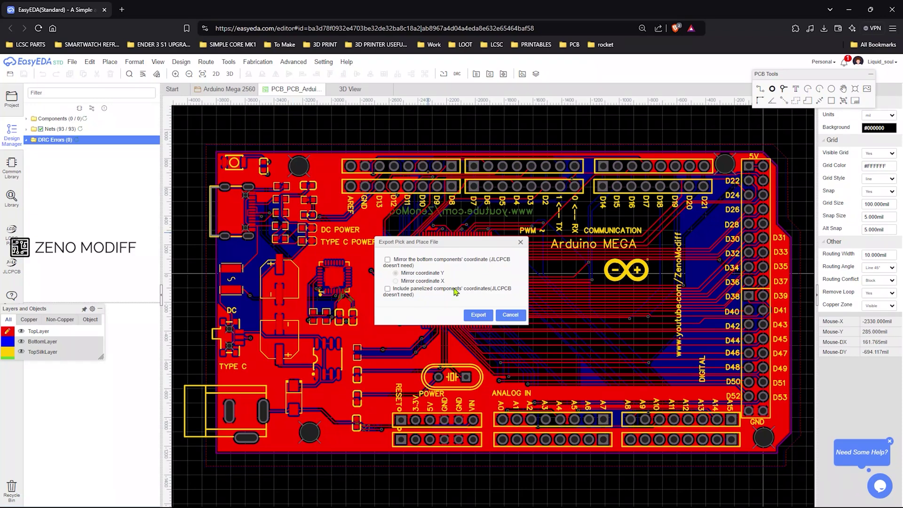
pyautogui.click(478, 314)
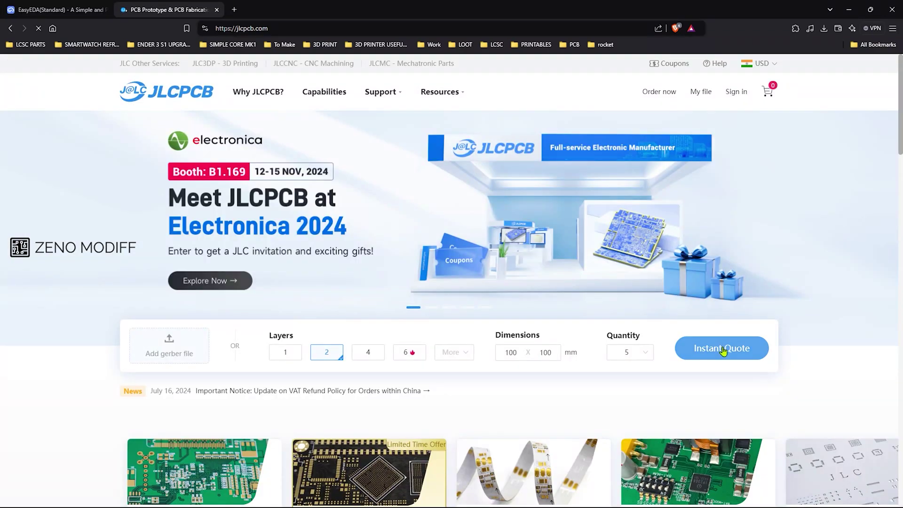
pyautogui.click(723, 350)
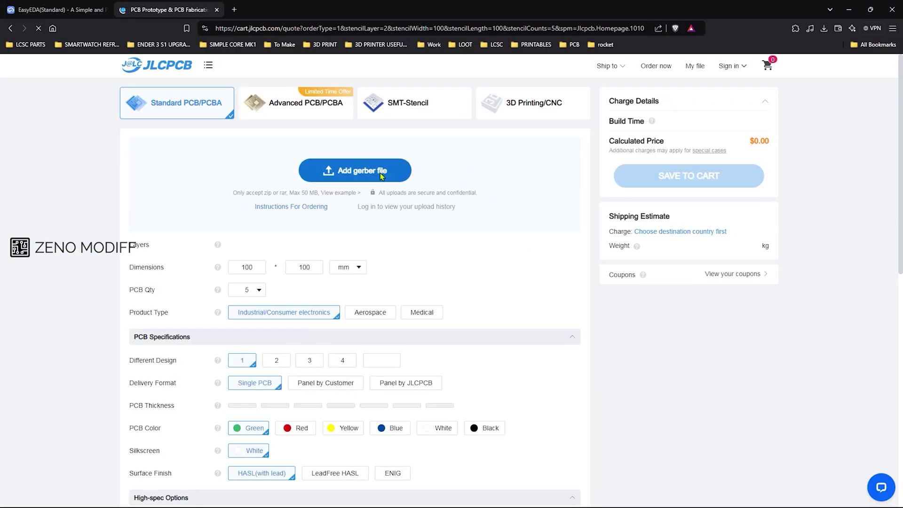
# Upload the board's Gerber zip to JLCPCB and choose a white solder mask
pyautogui.click(380, 173)
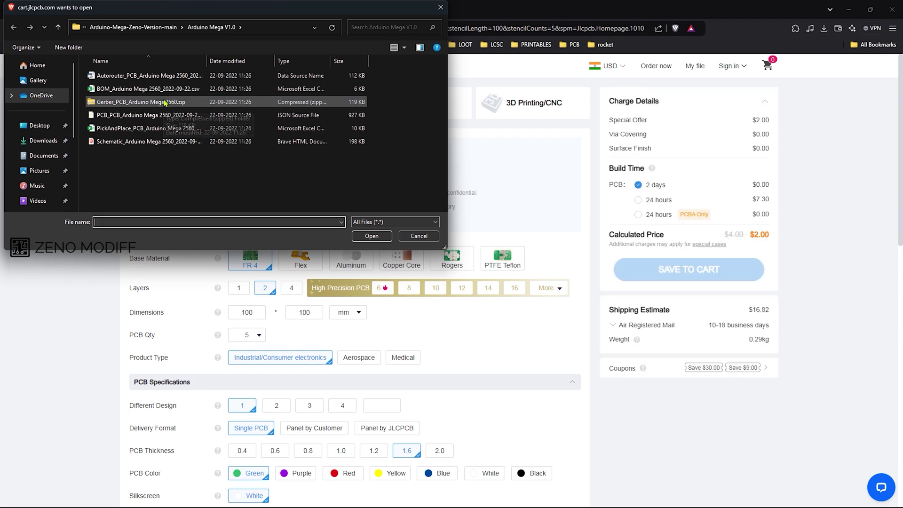
pyautogui.doubleClick(166, 102)
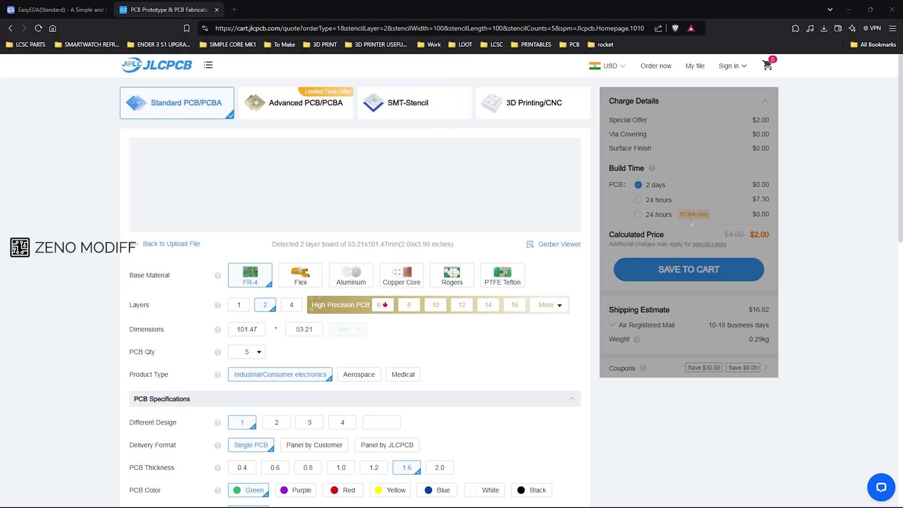
pyautogui.scroll(-3, 331, 188)
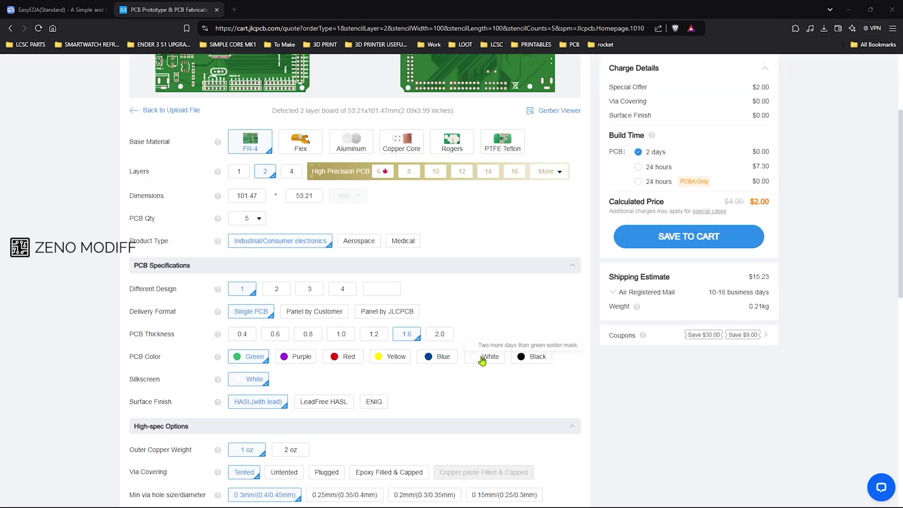
pyautogui.click(482, 357)
pyautogui.keyDown('ctrl'); pyautogui.scroll(6, 224, 229); pyautogui.keyUp('ctrl')
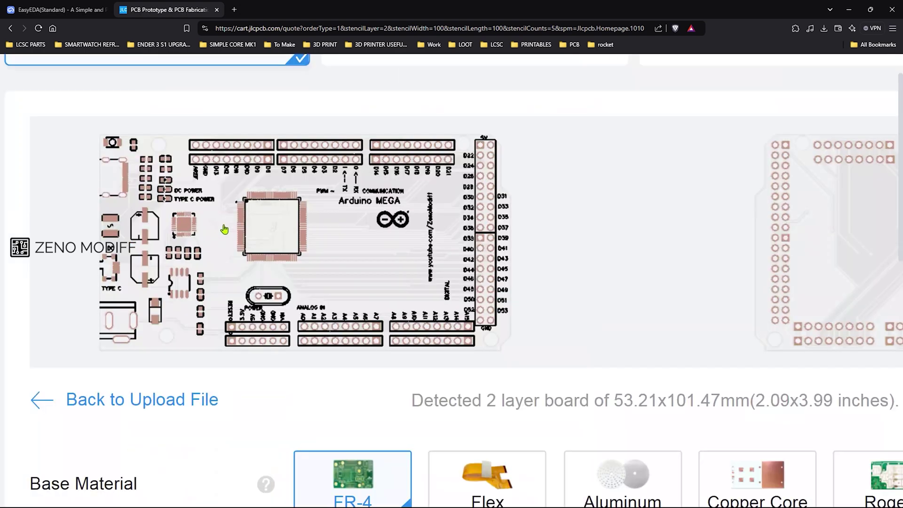
# Add PCB Assembly and continue to the $174.13 charge details
pyautogui.keyDown('ctrl'); pyautogui.scroll(-6, 552, 257); pyautogui.keyUp('ctrl')
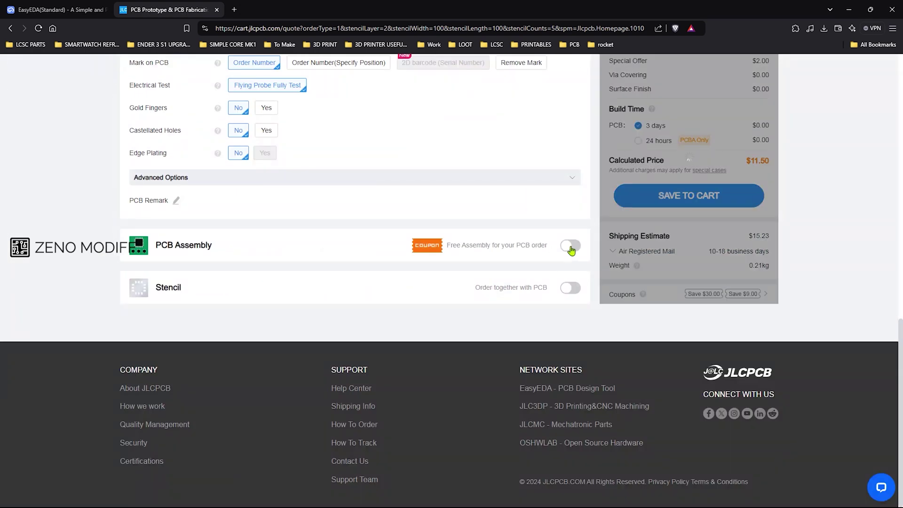
pyautogui.click(570, 246)
pyautogui.scroll(-3, 373, 325)
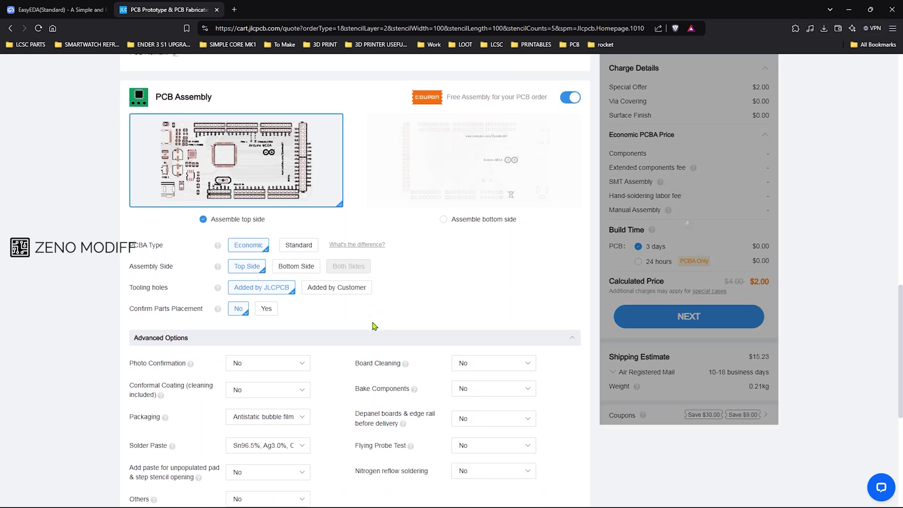
pyautogui.click(677, 324)
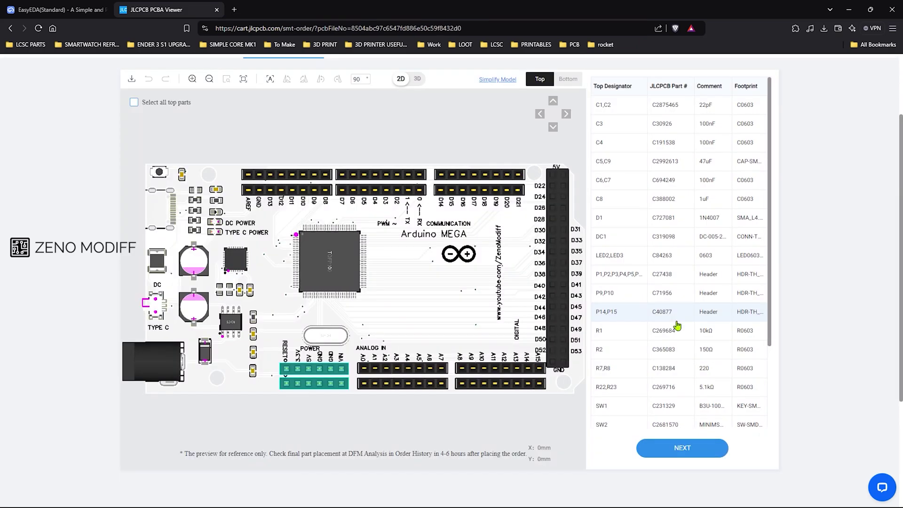
pyautogui.click(678, 451)
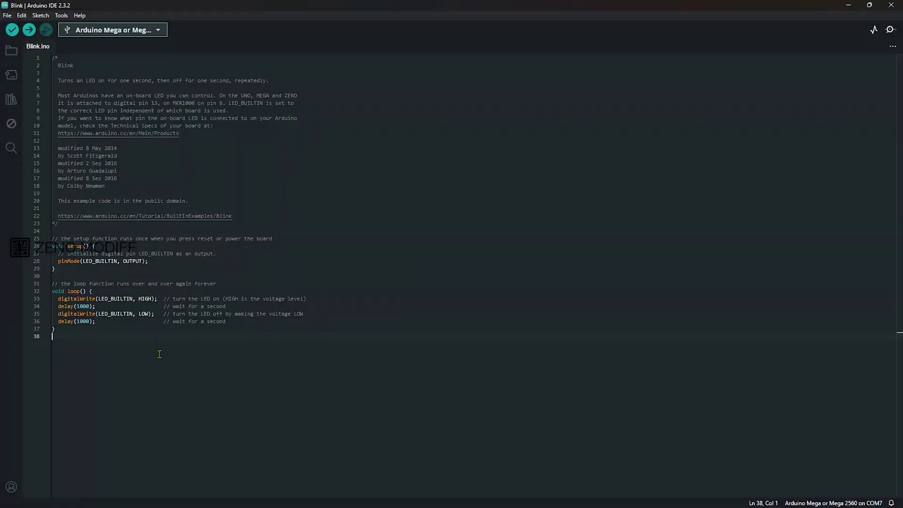
# Change the delays on lines 34 and 36 to delay(200) and save with Ctrl+S
pyautogui.moveTo(157, 258); pyautogui.dragTo(95, 260)
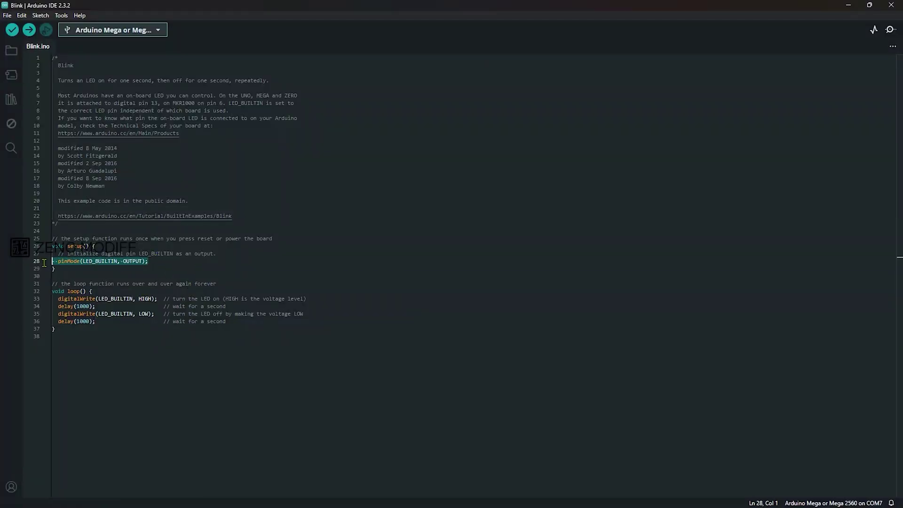
pyautogui.click(167, 264)
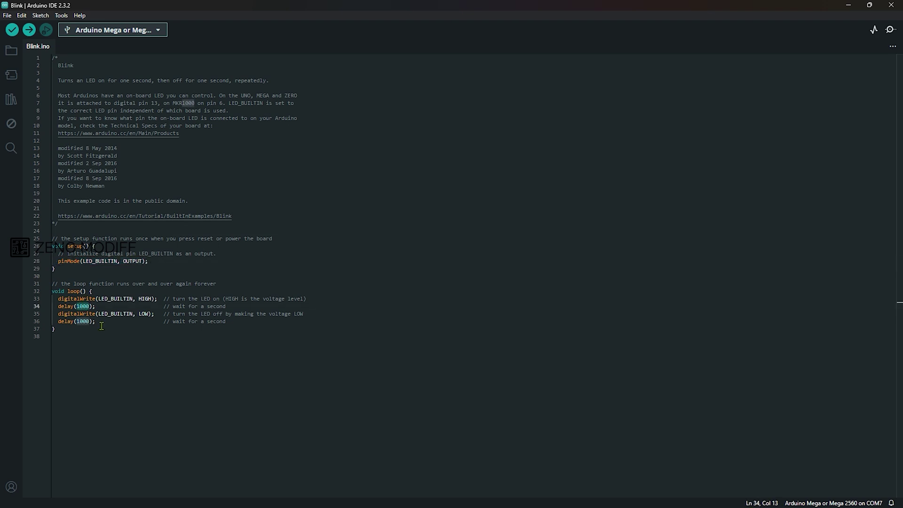
pyautogui.write('200')
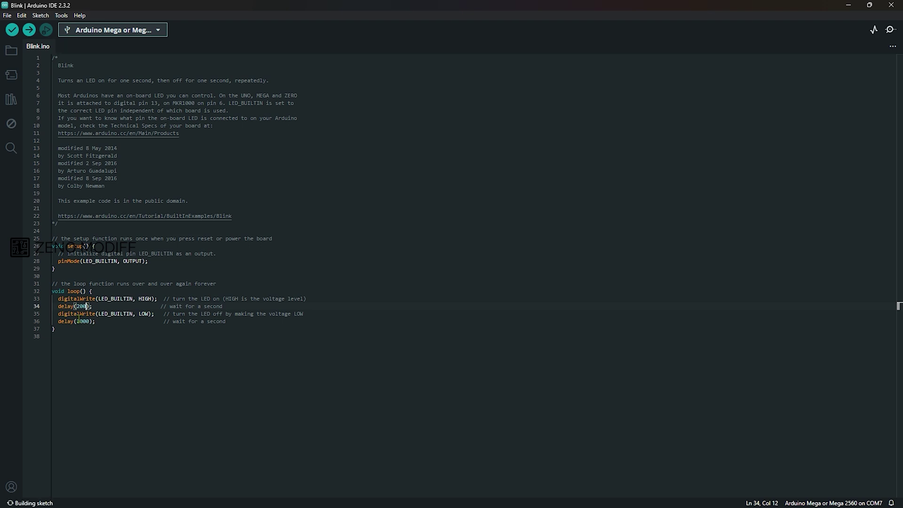
pyautogui.write('200')
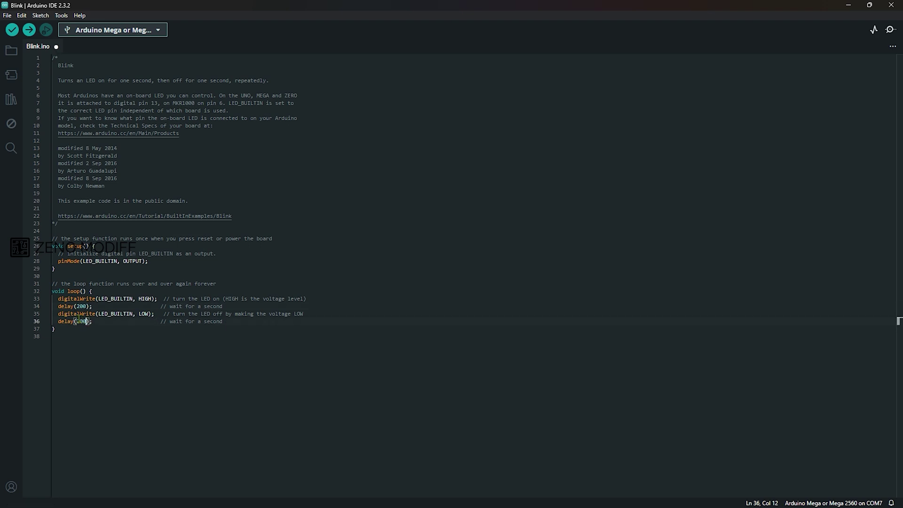
pyautogui.hotkey('ctrl', 's')
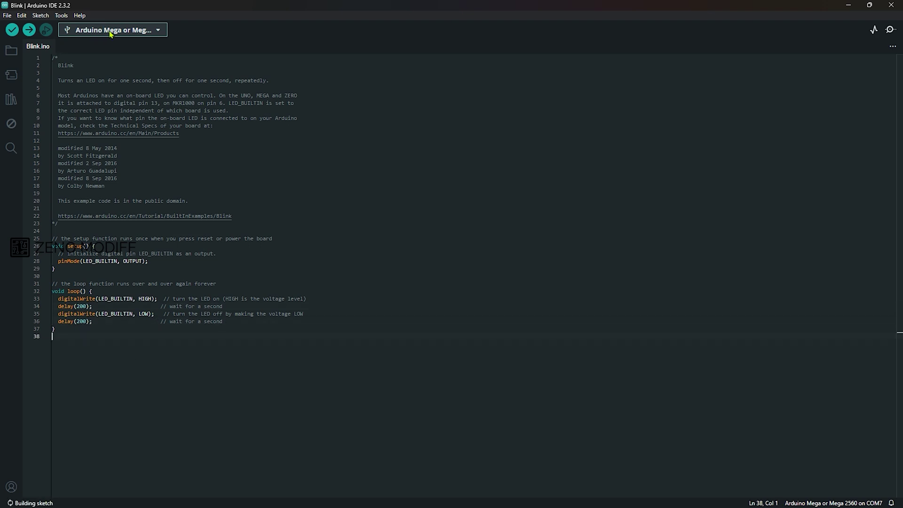
# Compile and upload the edited Blink sketch to the Mega 2560 on COM7
pyautogui.click(29, 30)
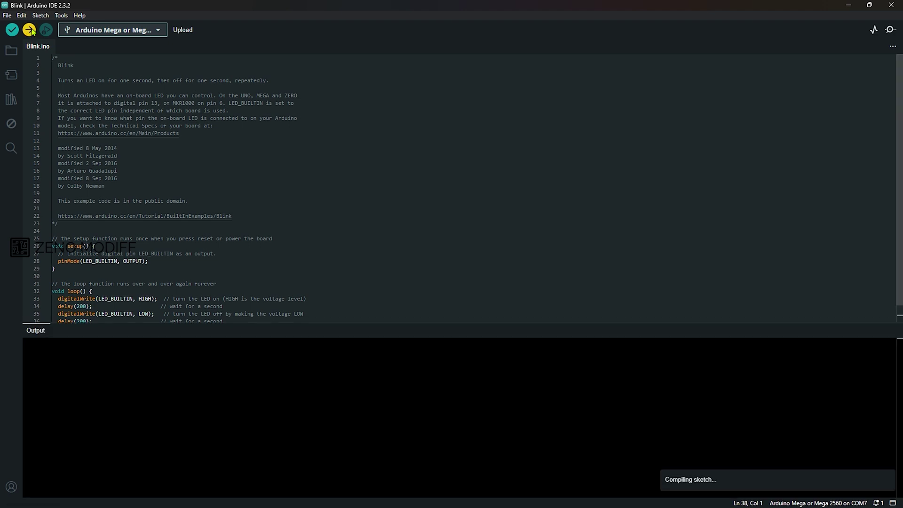